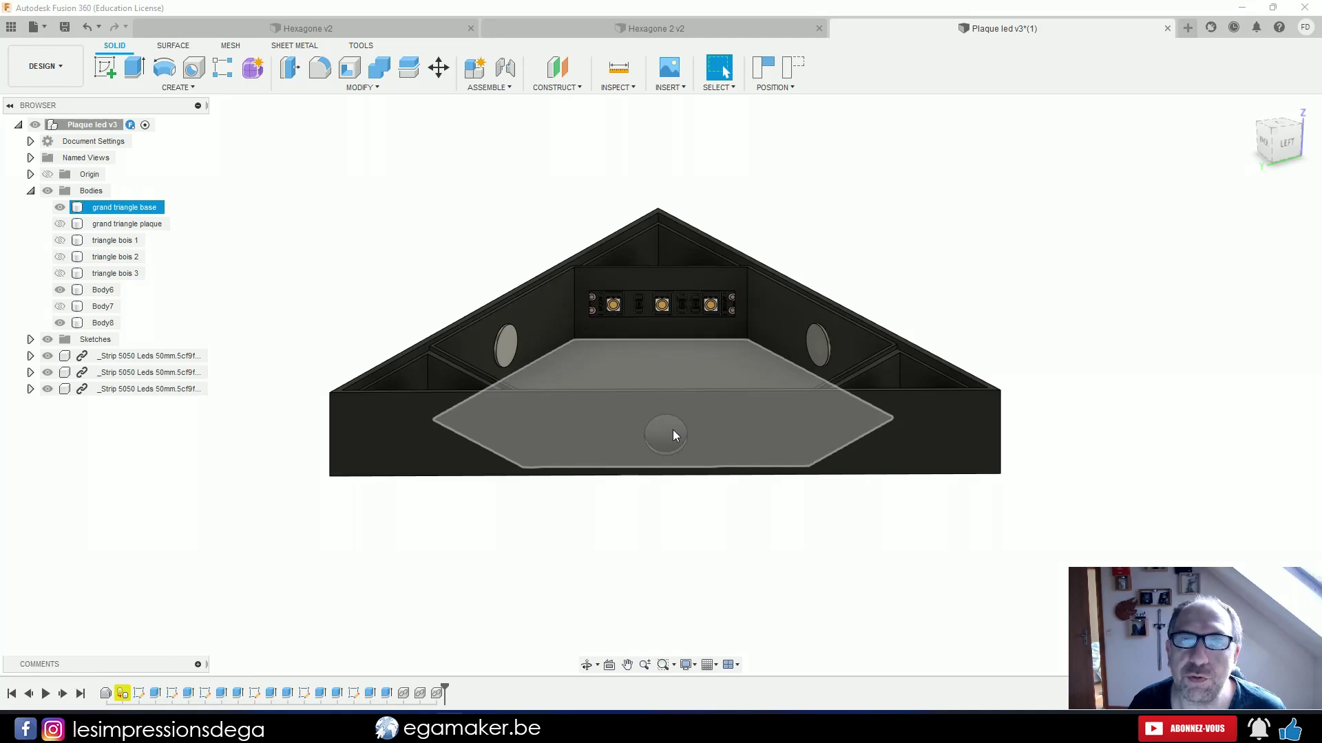
Select Body8 and Body6, the left and right round wall parts of the triangle box.
left_click(508, 345)
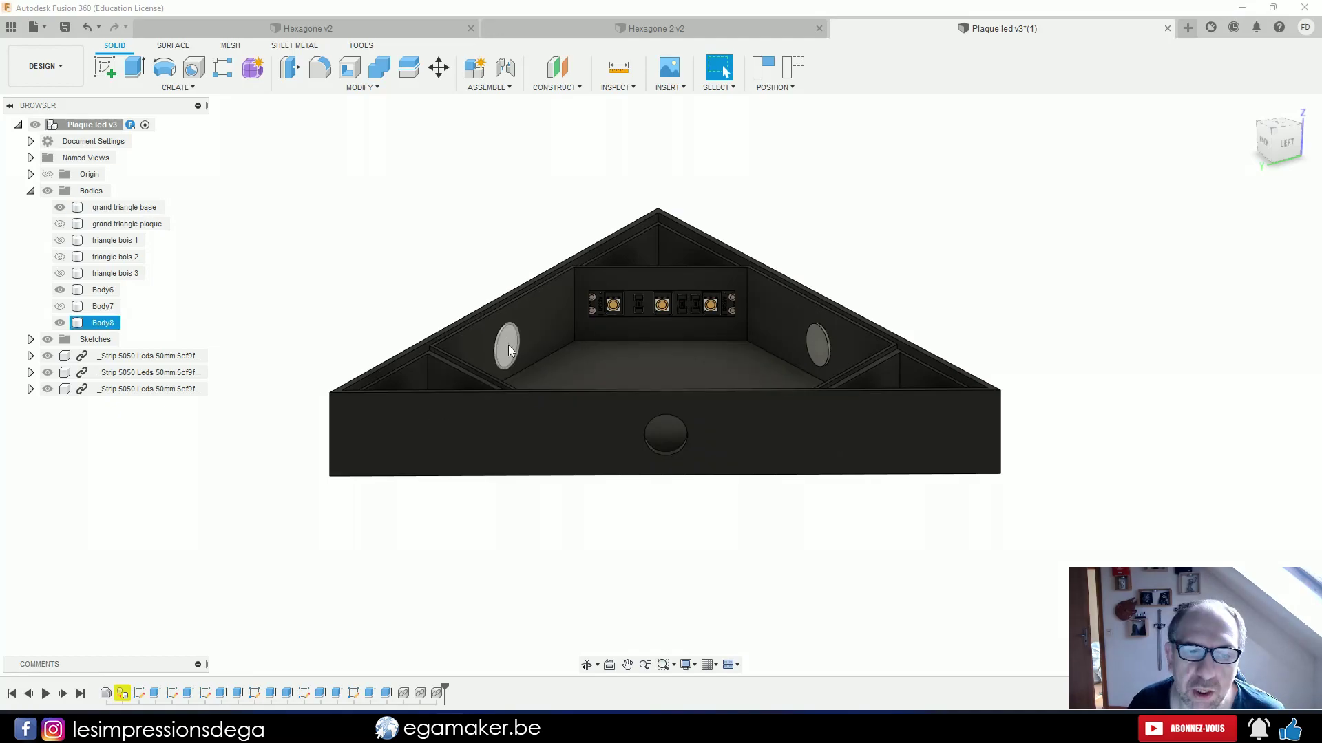
left_click(818, 348)
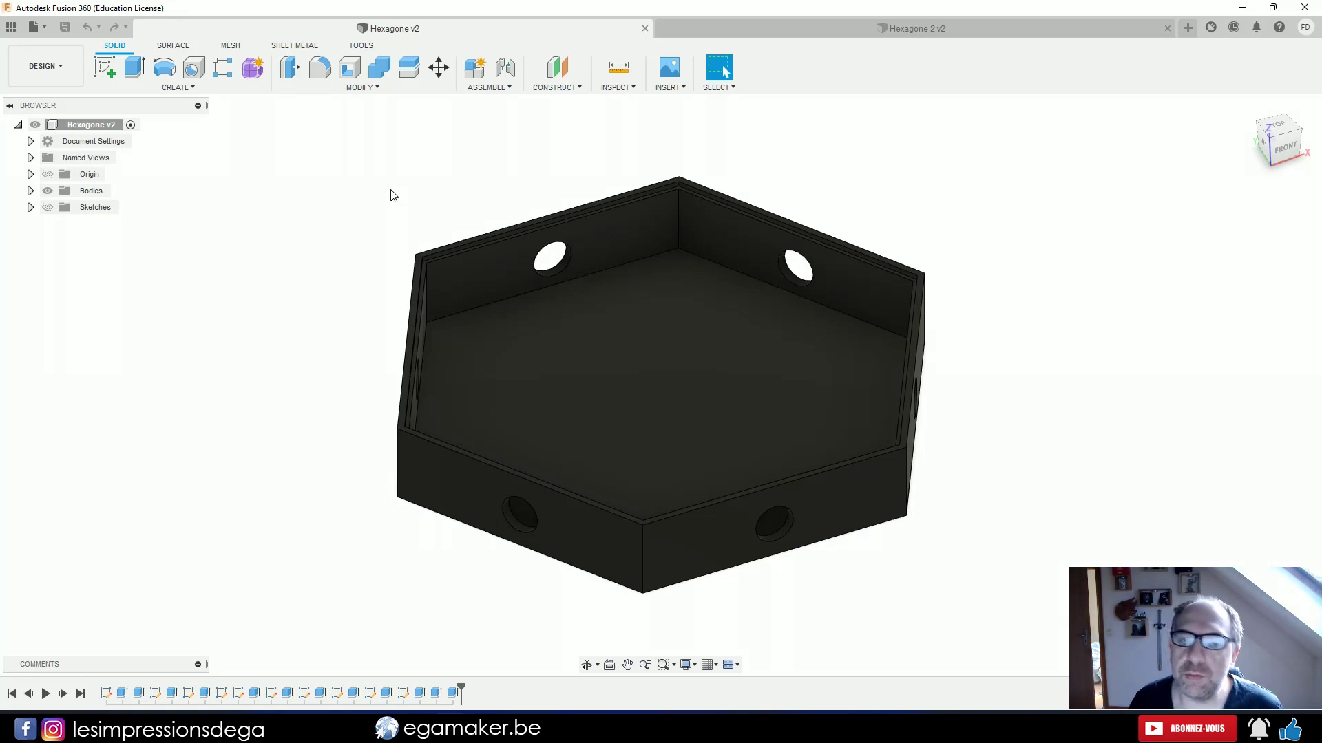
Show the Hexagone plaque inside the box, orbit to inspect it, then hide it again.
middle_click_drag(390, 195, 409, 276, "shift")
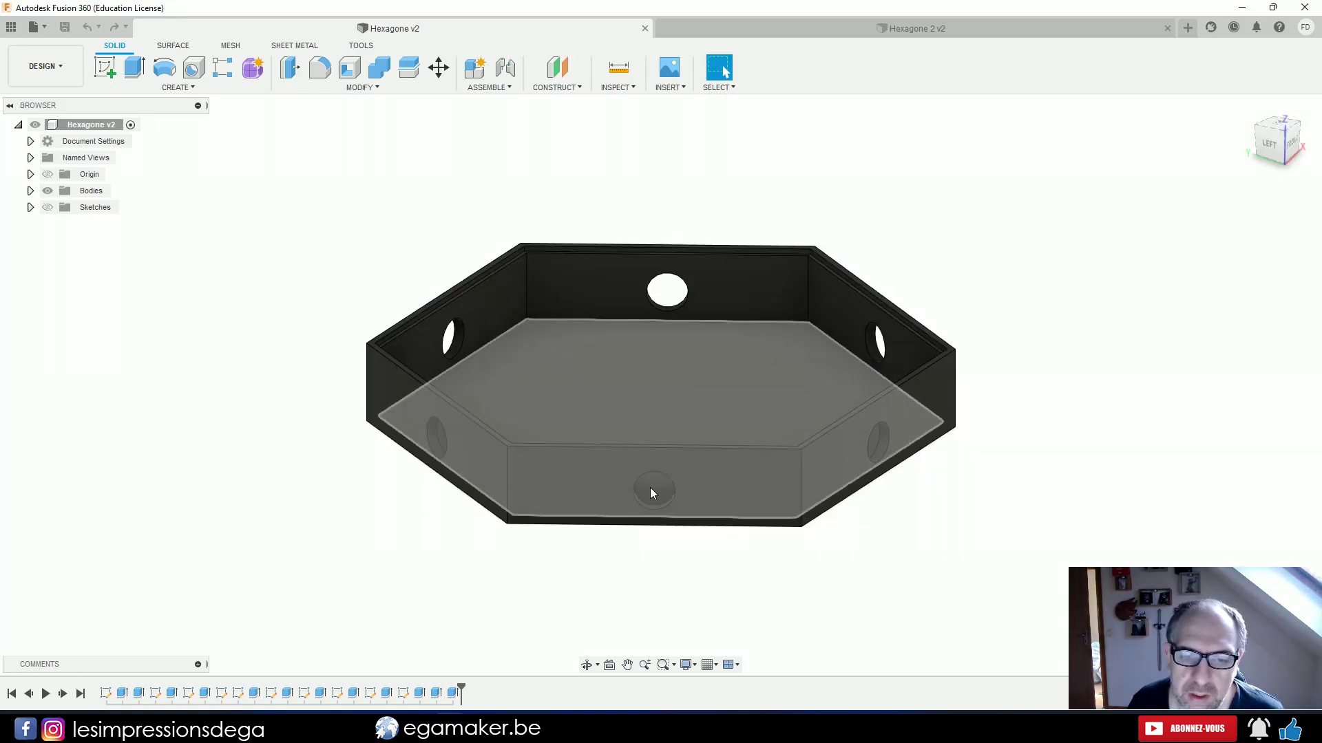
left_click(30, 191)
left_click(60, 224)
middle_click_drag(303, 248, 325, 303, "shift")
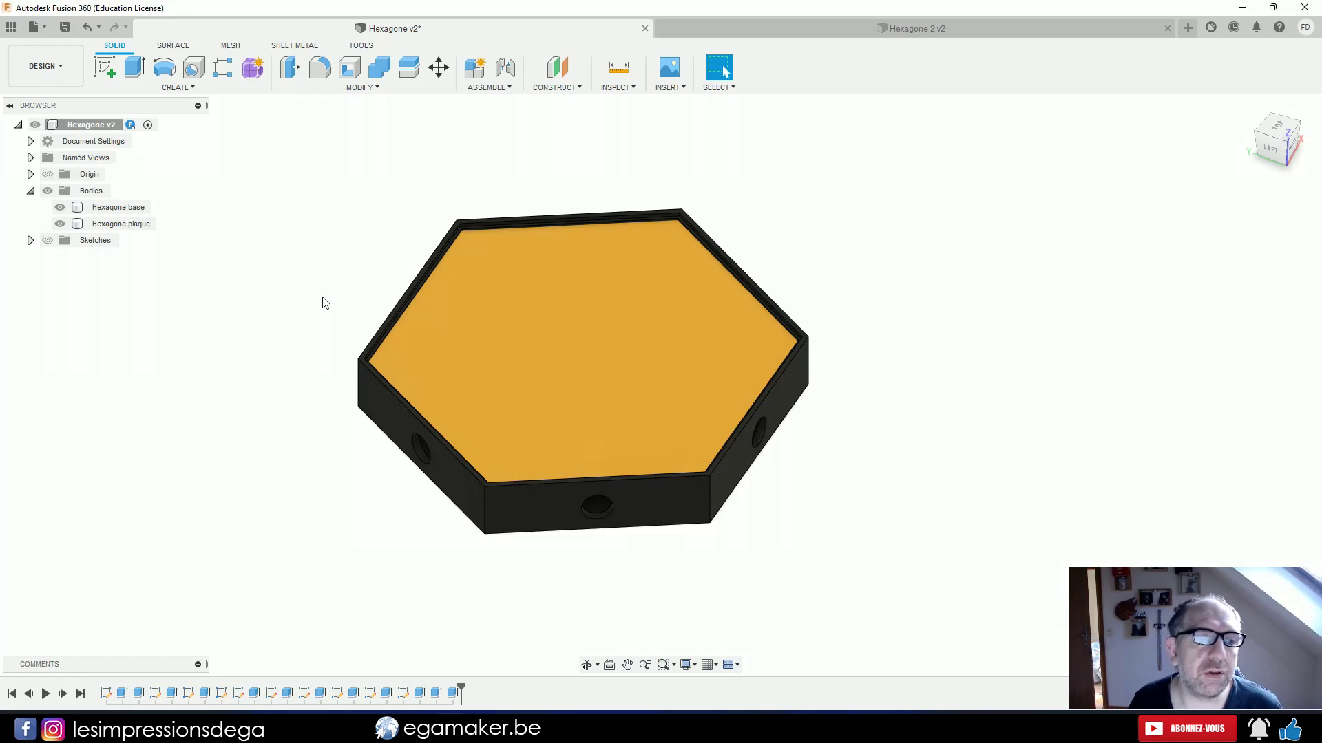
left_click(60, 224)
Inspect the bare Hexagone base from a near back view, then switch to Hexagone 2 v2.
left_click(118, 207)
middle_click_drag(591, 454, 613, 434, "shift")
left_click(550, 523)
middle_click_drag(495, 548, 664, 546, "shift")
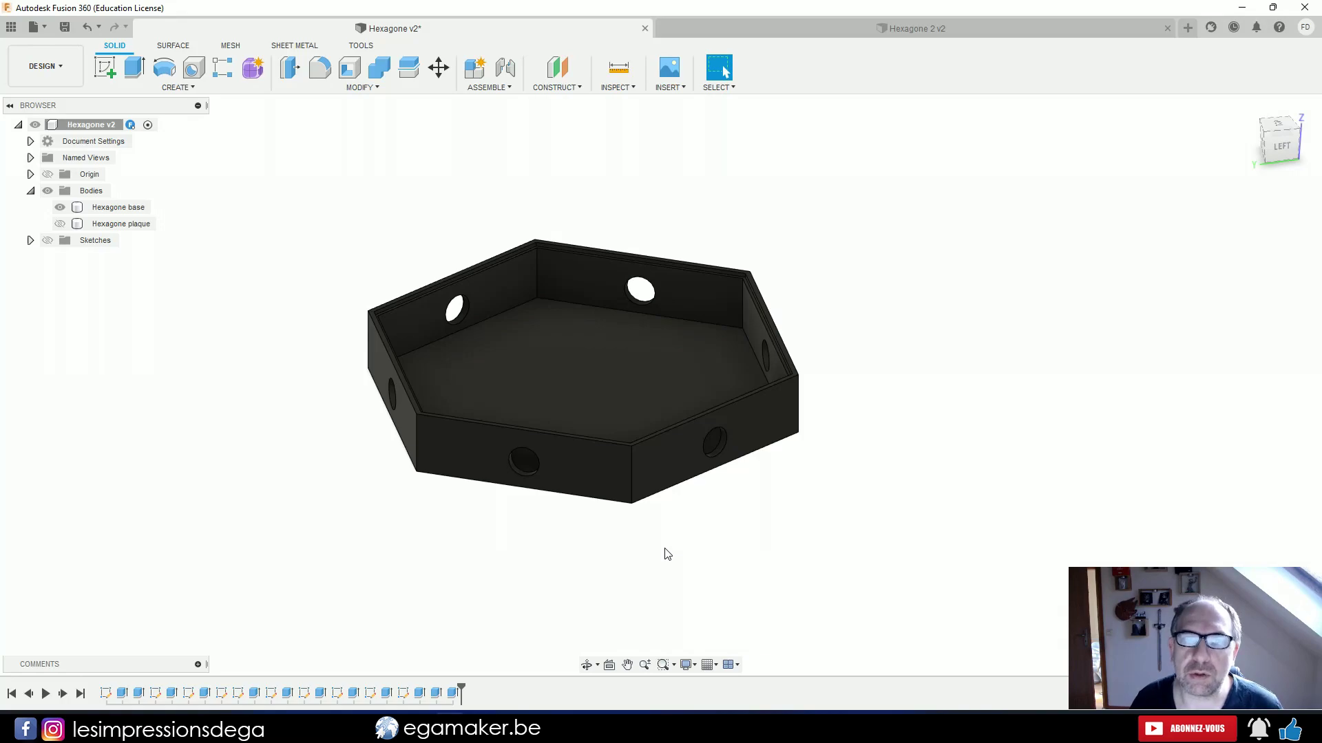
left_click(752, 320)
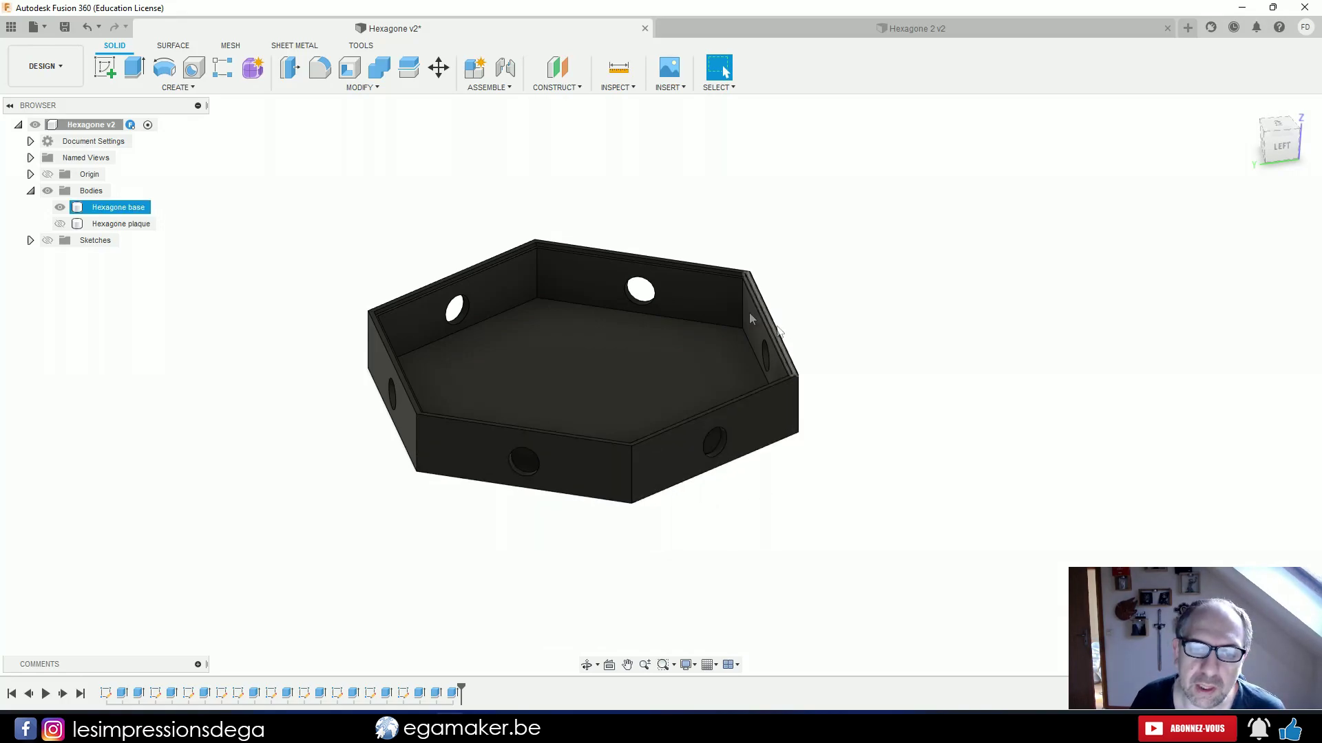
key("Escape")
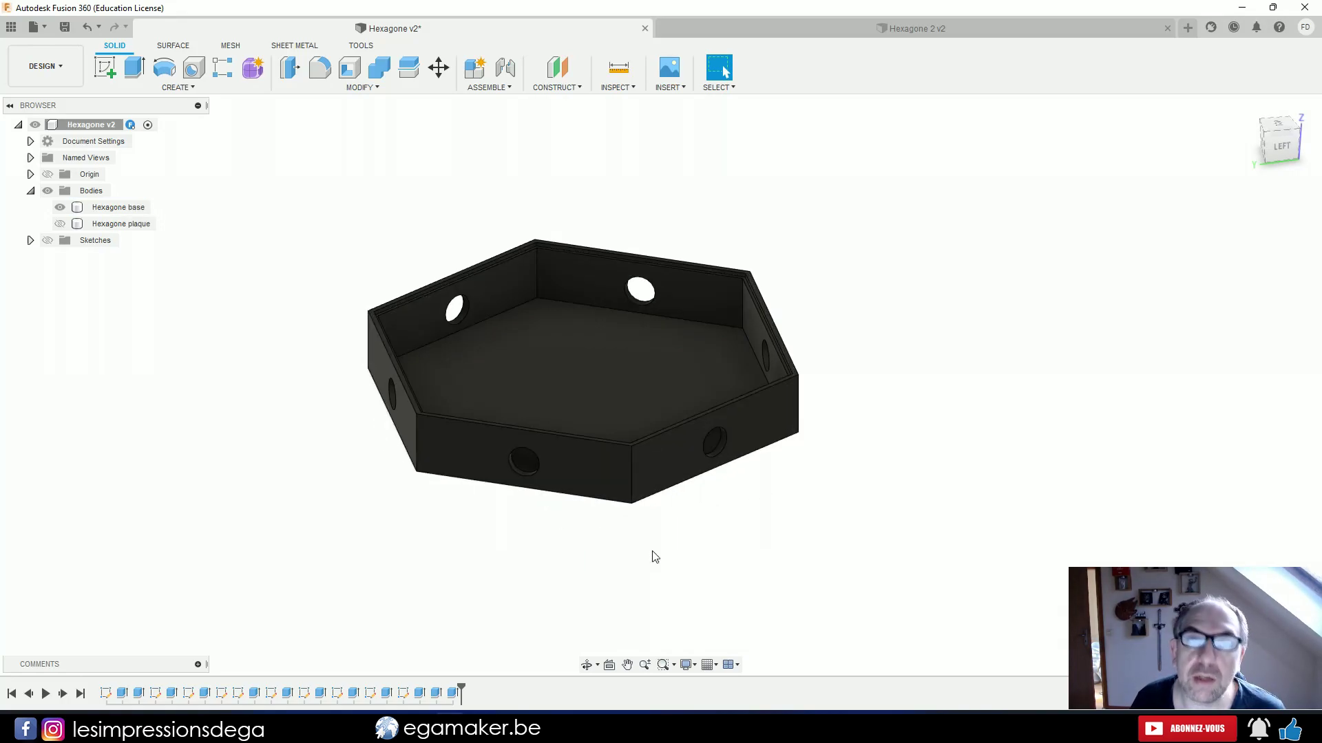
left_click(984, 33)
middle_click_drag(697, 400, 721, 502, "shift")
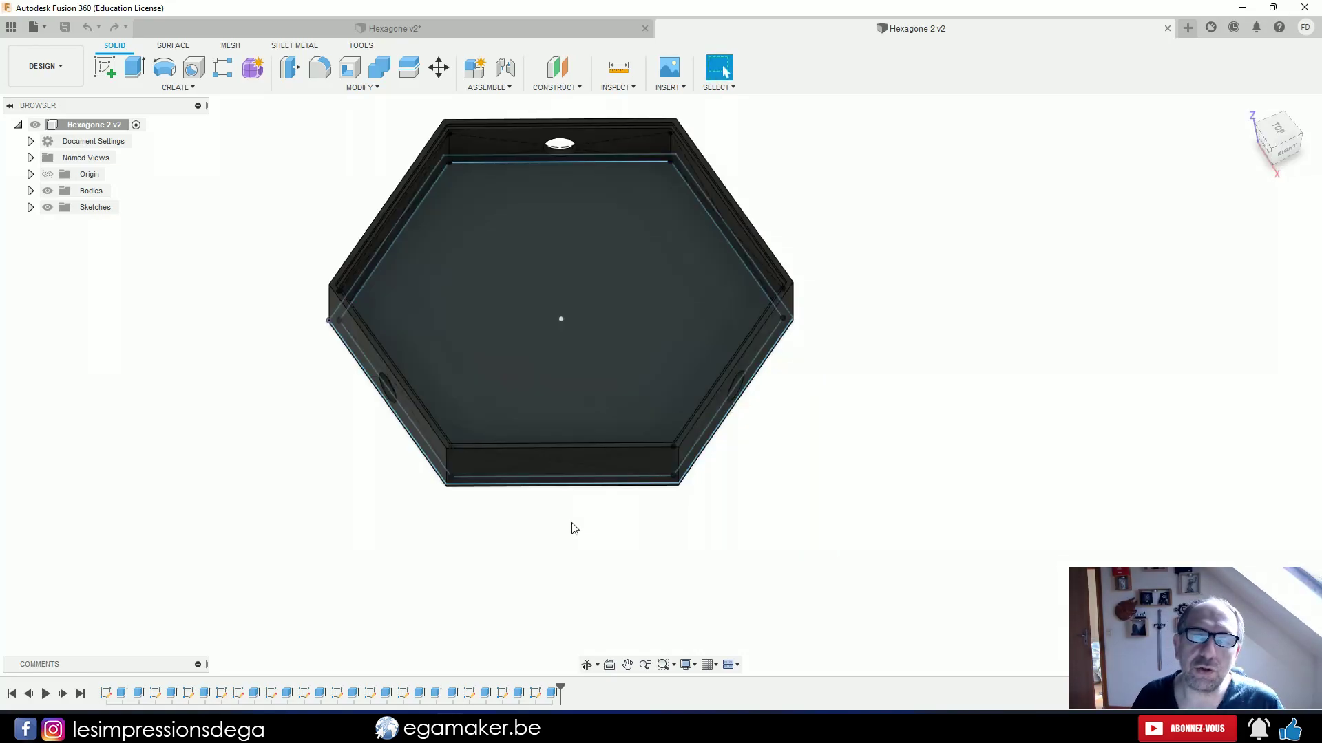
Measure between the hexagon box's front wall vertical edges, reading 105 mm.
middle_click_drag(817, 404, 685, 464)
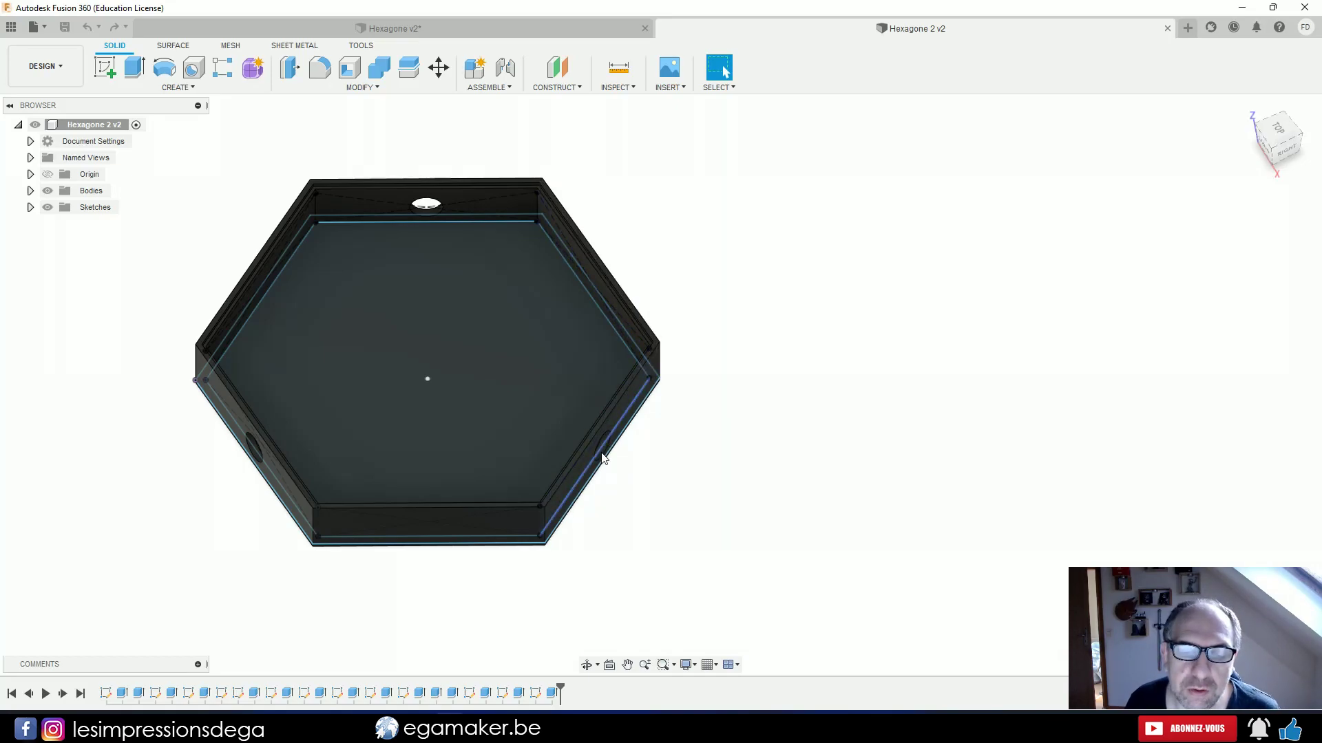
middle_click_drag(619, 466, 692, 491, "shift")
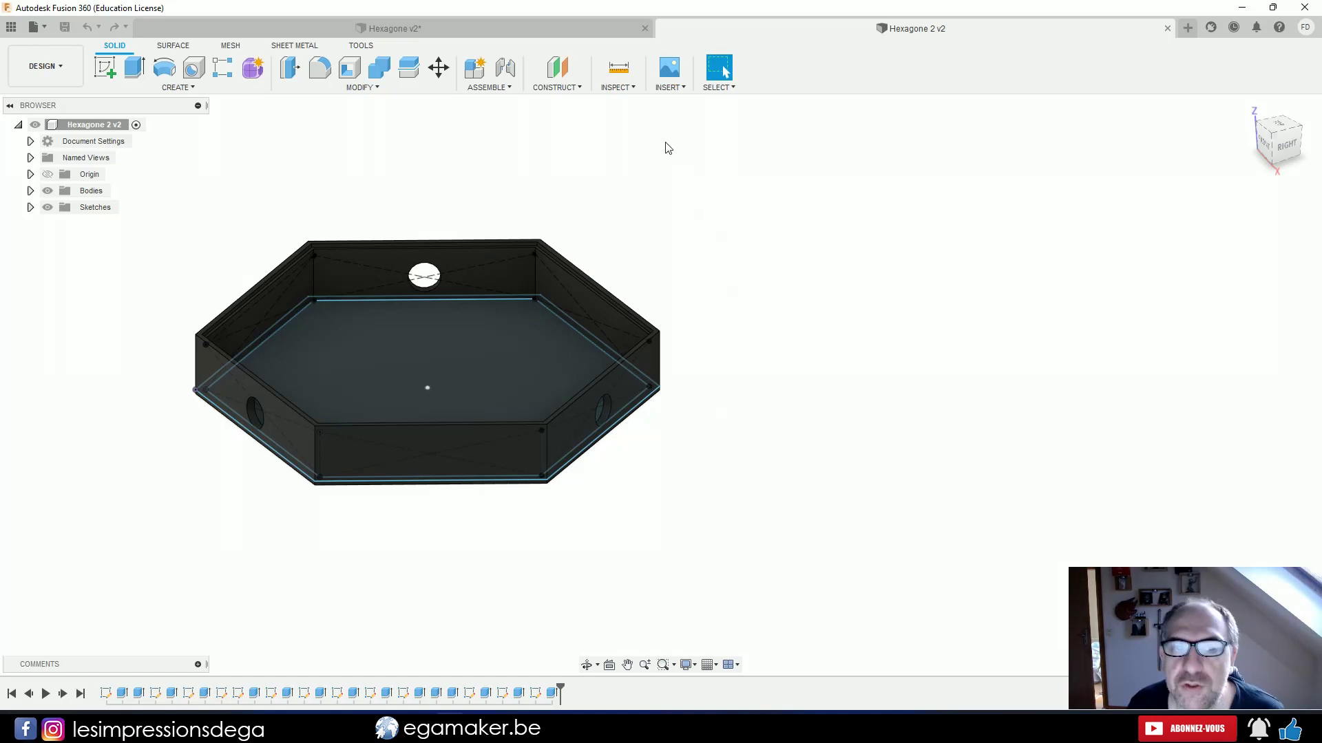
left_click(618, 67)
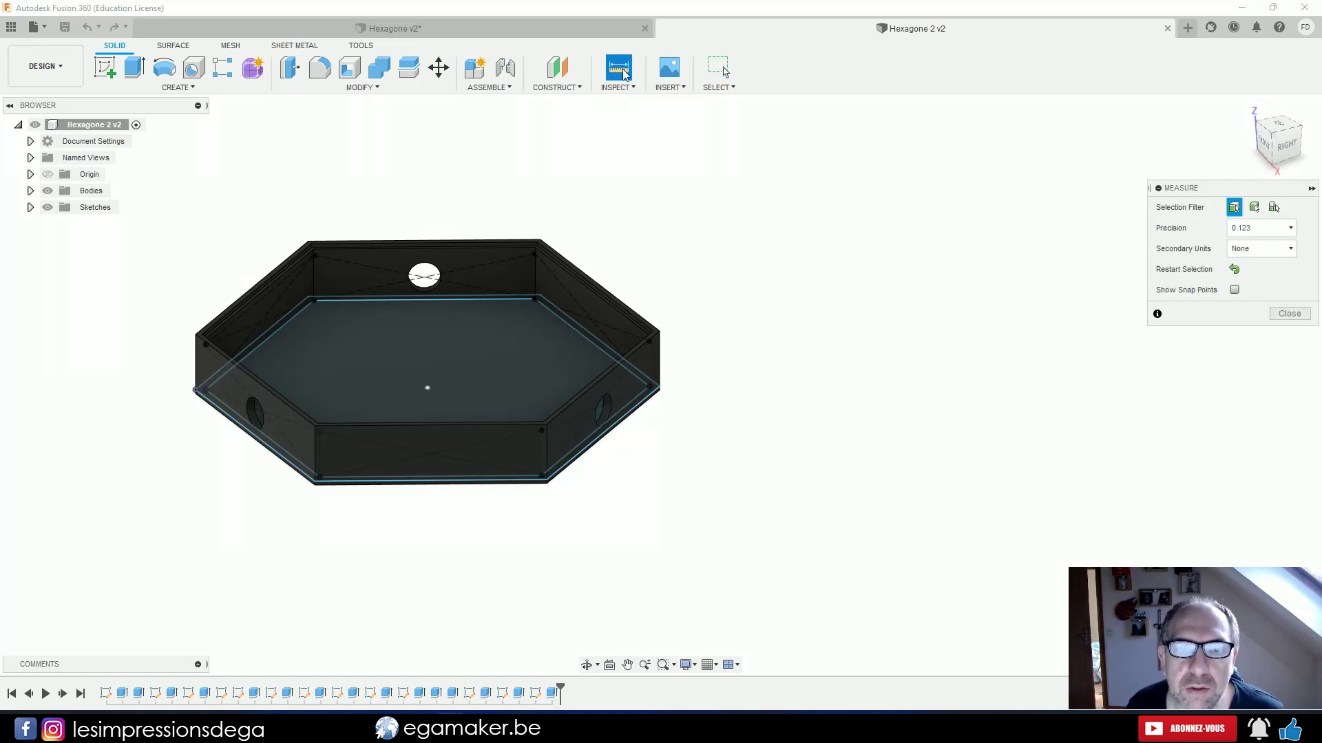
left_click(315, 452)
left_click(548, 457)
mouse_move(476, 536)
middle_mouse_down("shift")
mouse_move(490, 508)
mouse_move(484, 535)
middle_mouse_up("shift")
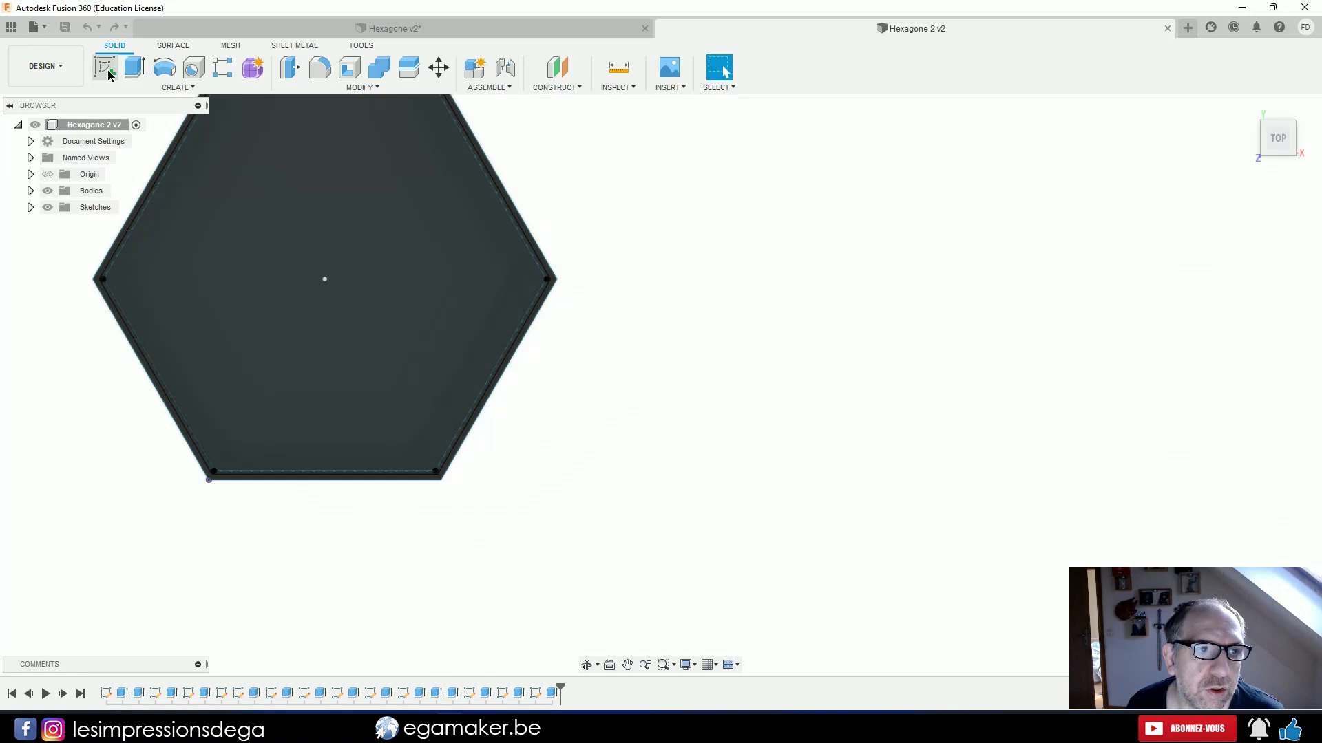
On the XY plane, sketch a three-sided edge polygon with 105 mm sides beside the hexagon.
left_click(101, 64)
left_click(254, 439)
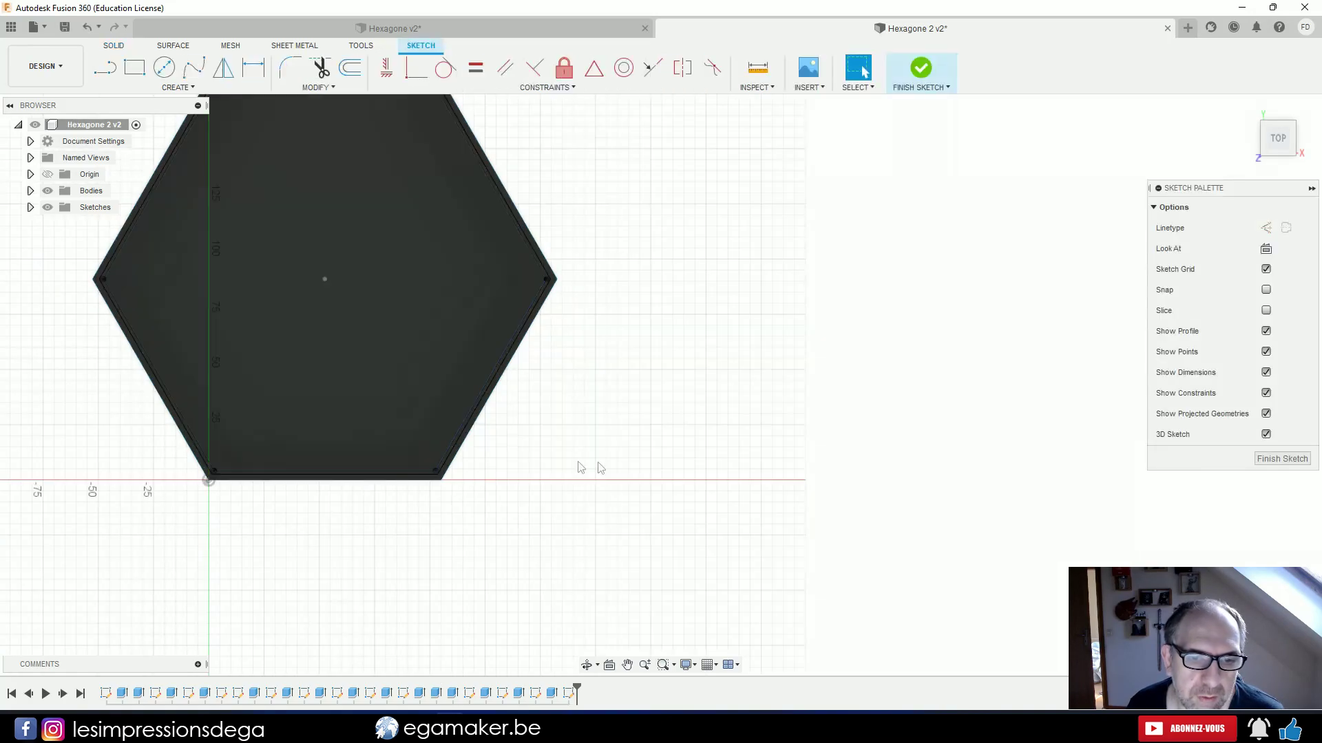
left_click(177, 87)
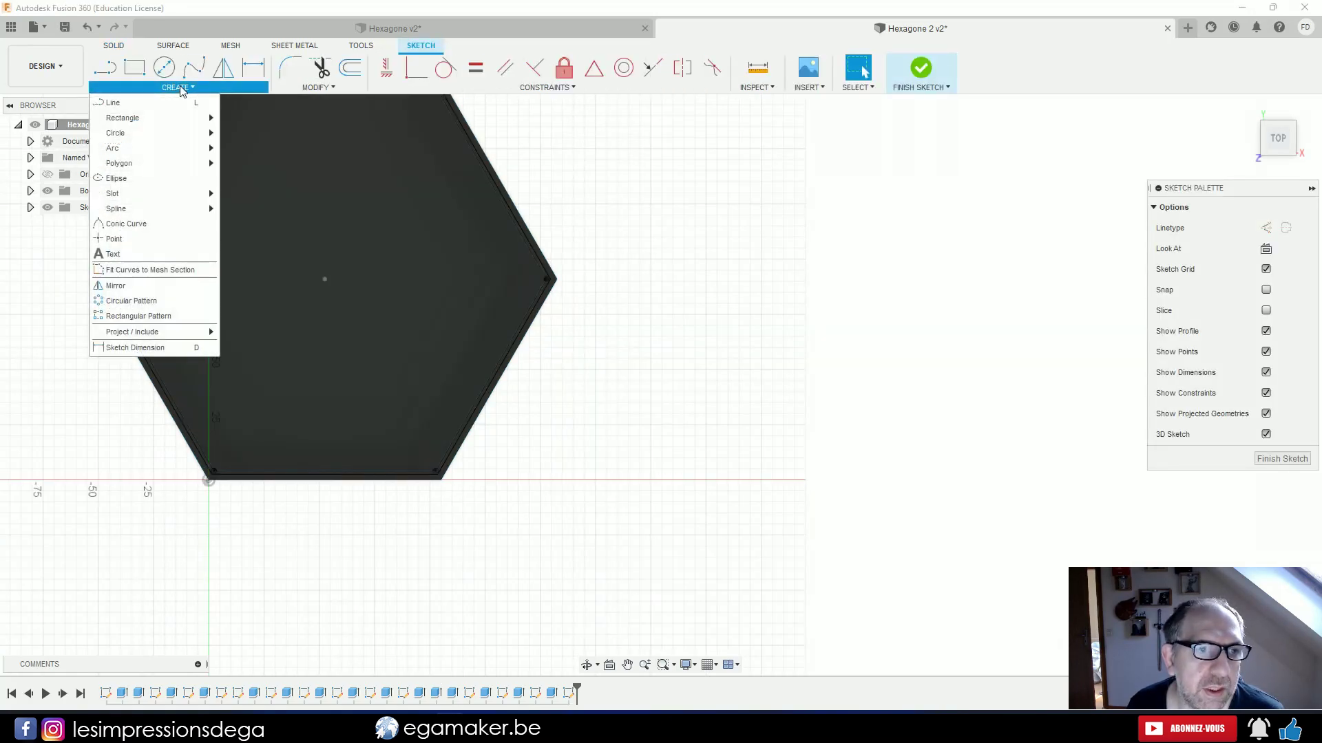
mouse_move(160, 170)
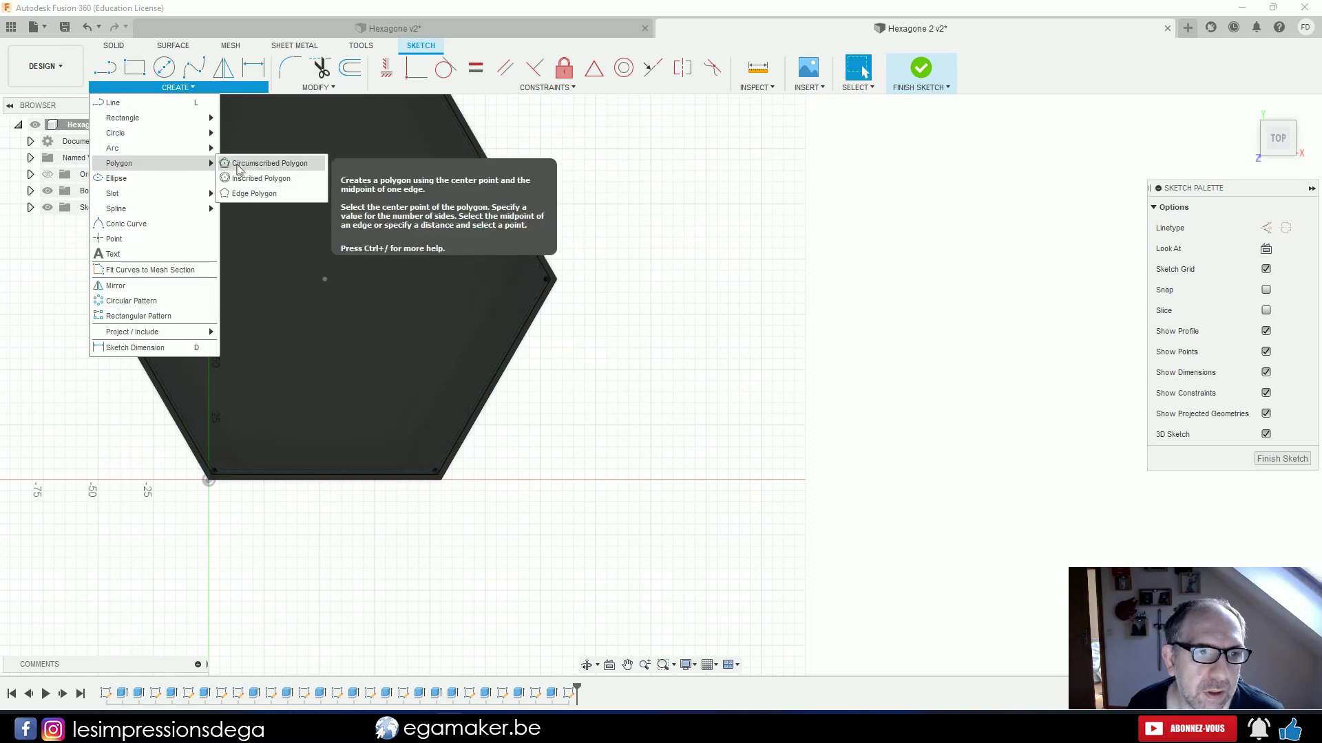
left_click(267, 194)
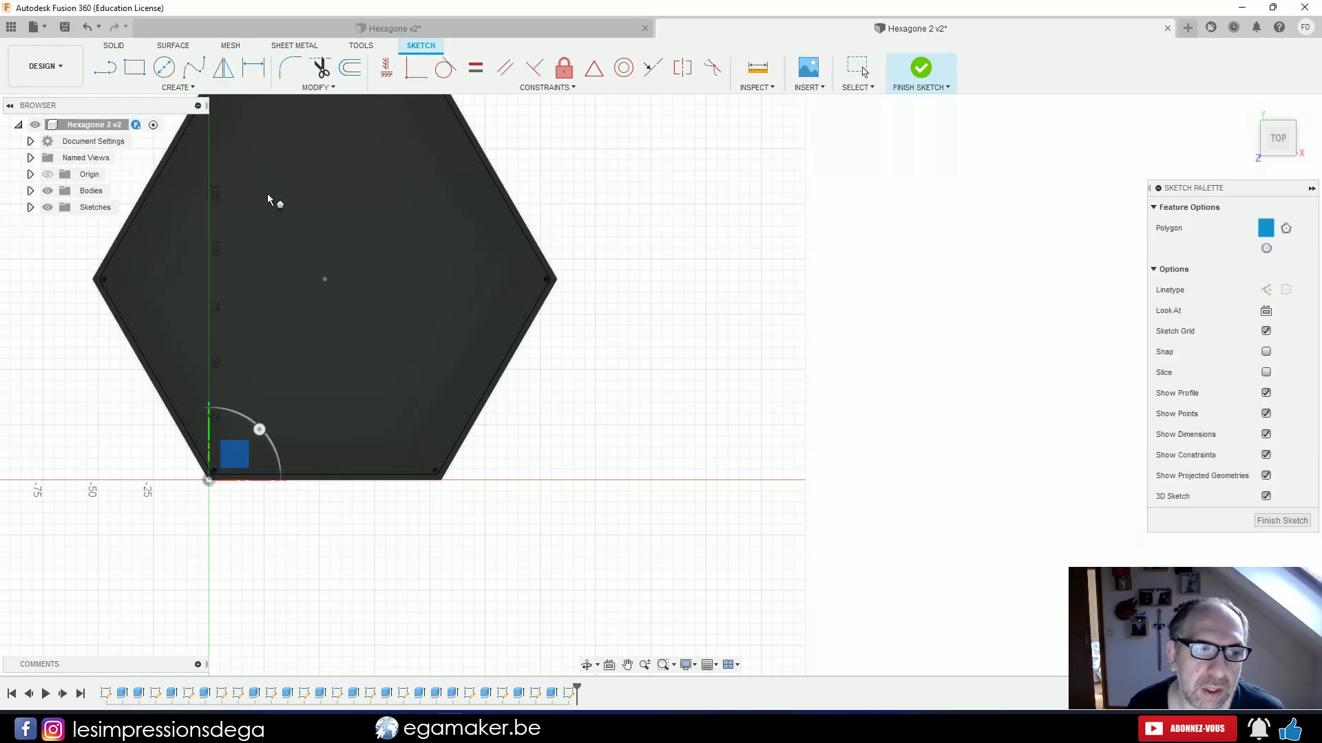
left_click(595, 479)
type("105")
left_click(824, 485)
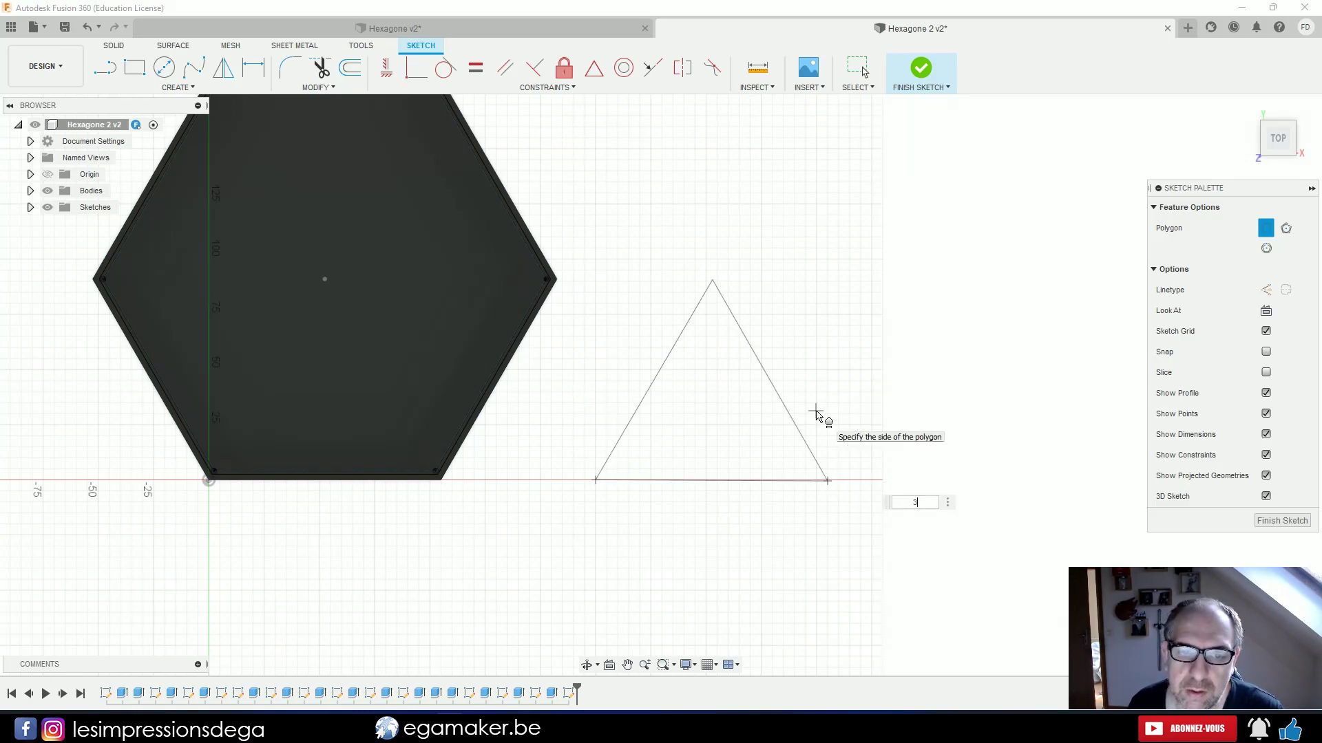
left_click(816, 413)
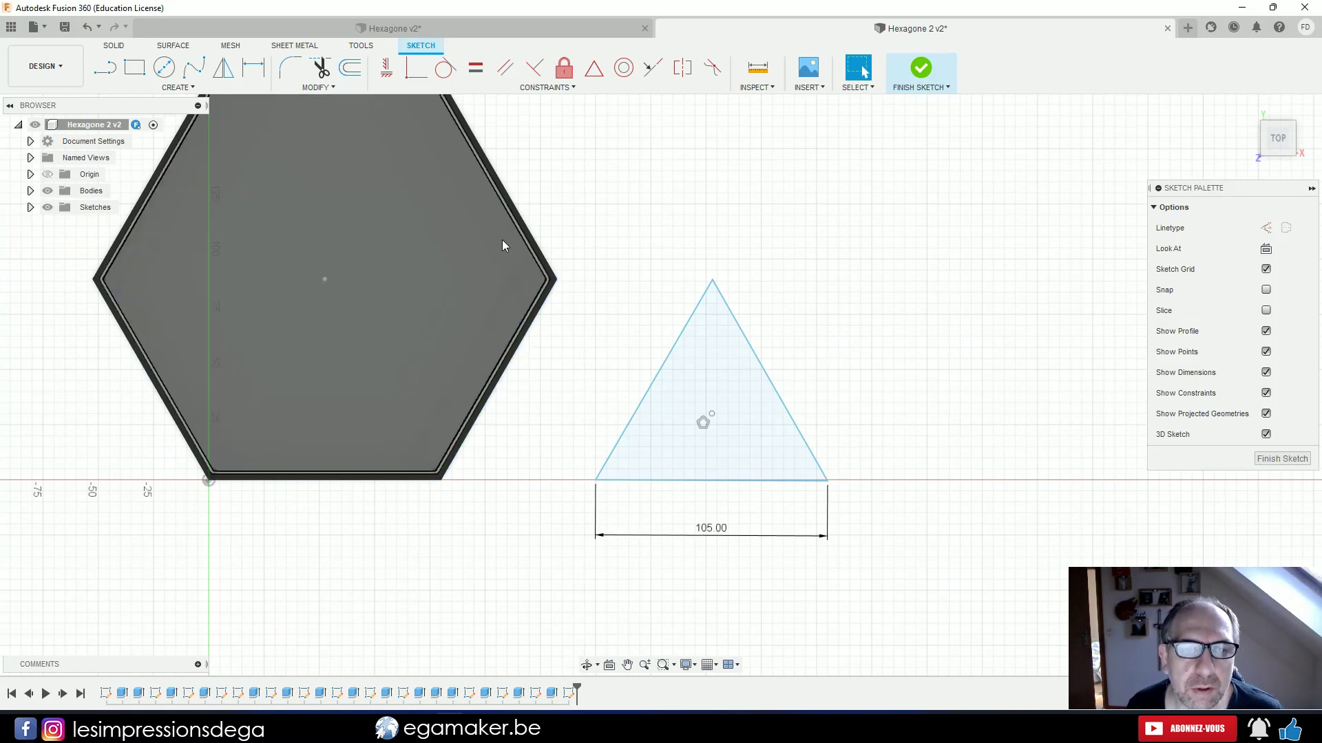
scroll(495, 234, "up", 5)
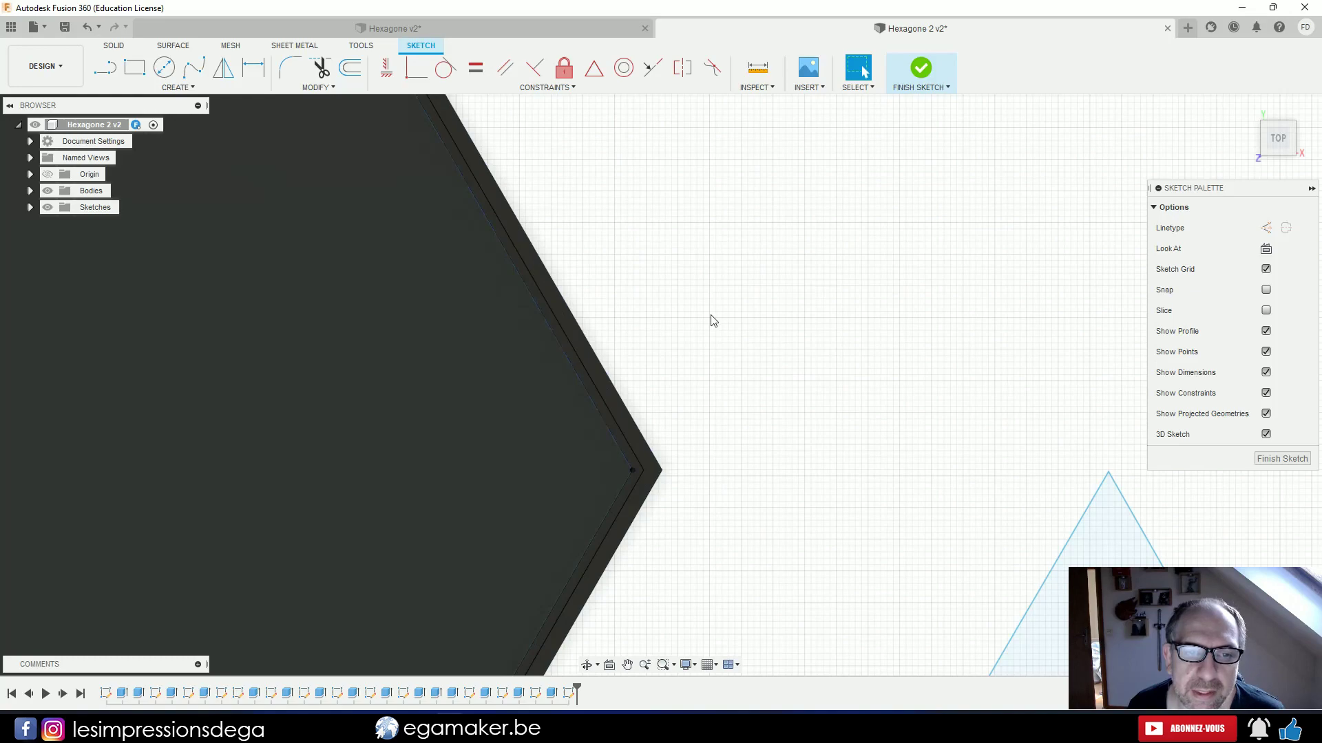
scroll(561, 239, "down", 4)
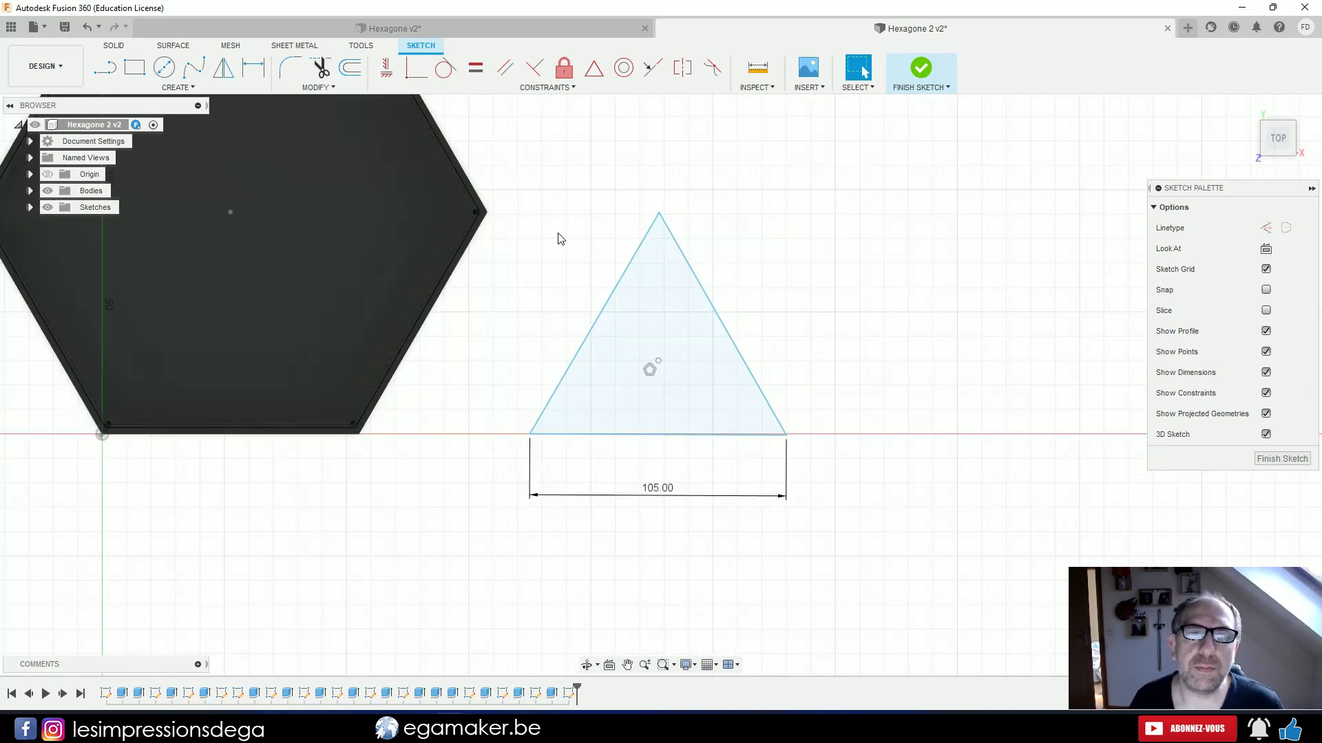
left_click(351, 68)
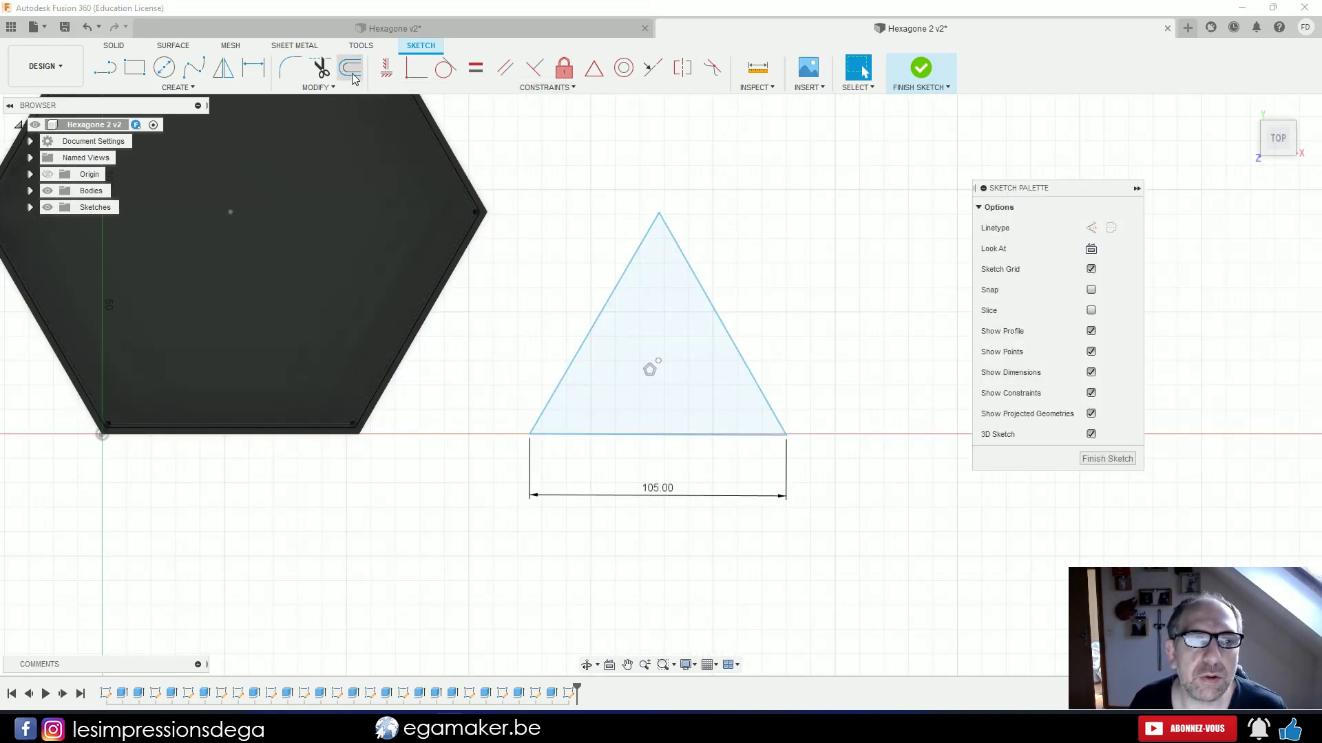
Offset the triangle outline 4 mm inward and select the frame between the two outlines.
left_click(609, 301)
key("Return")
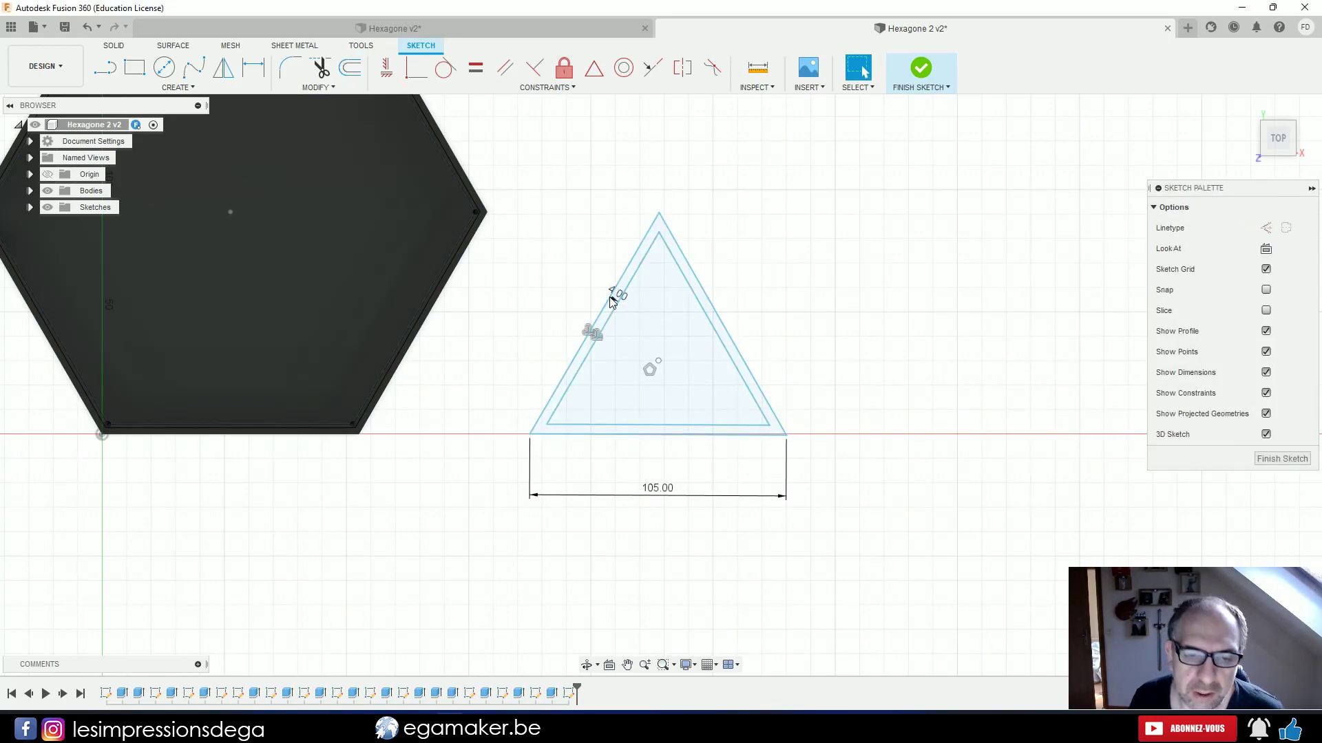
middle_click_drag(611, 301, 544, 485, "shift")
scroll(541, 492, "up", 3)
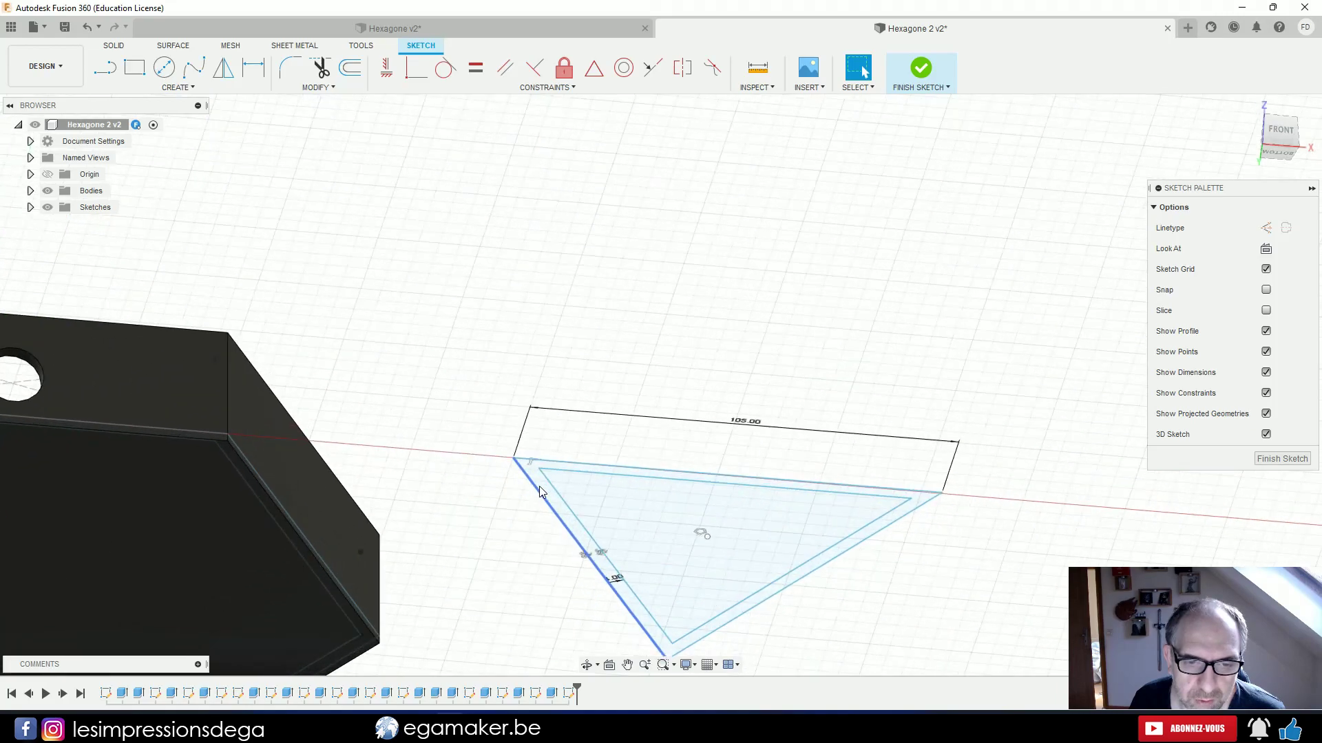
scroll(540, 492, "up", 2)
left_click(544, 489)
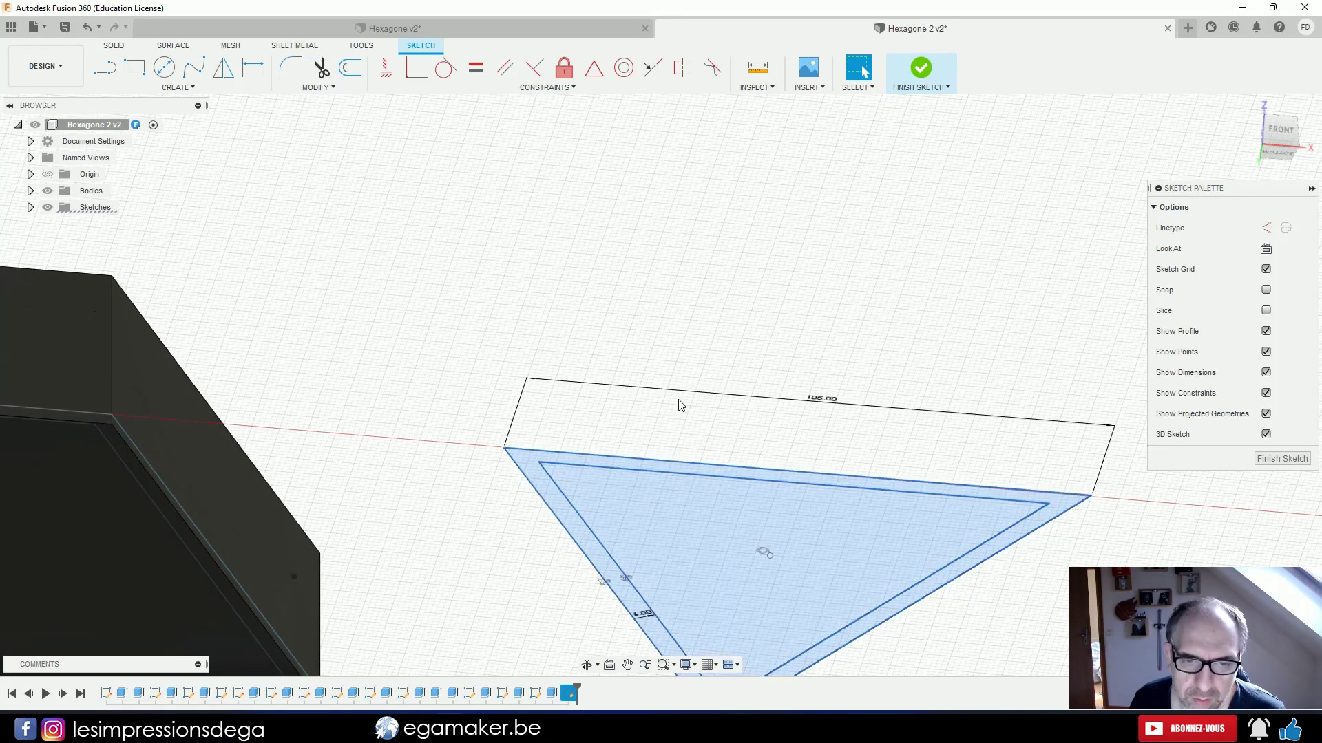
Extrude the triangle frame 28.20 mm, level with the hexagon's top, and face the new box.
middle_click_drag(678, 400, 669, 475, "shift")
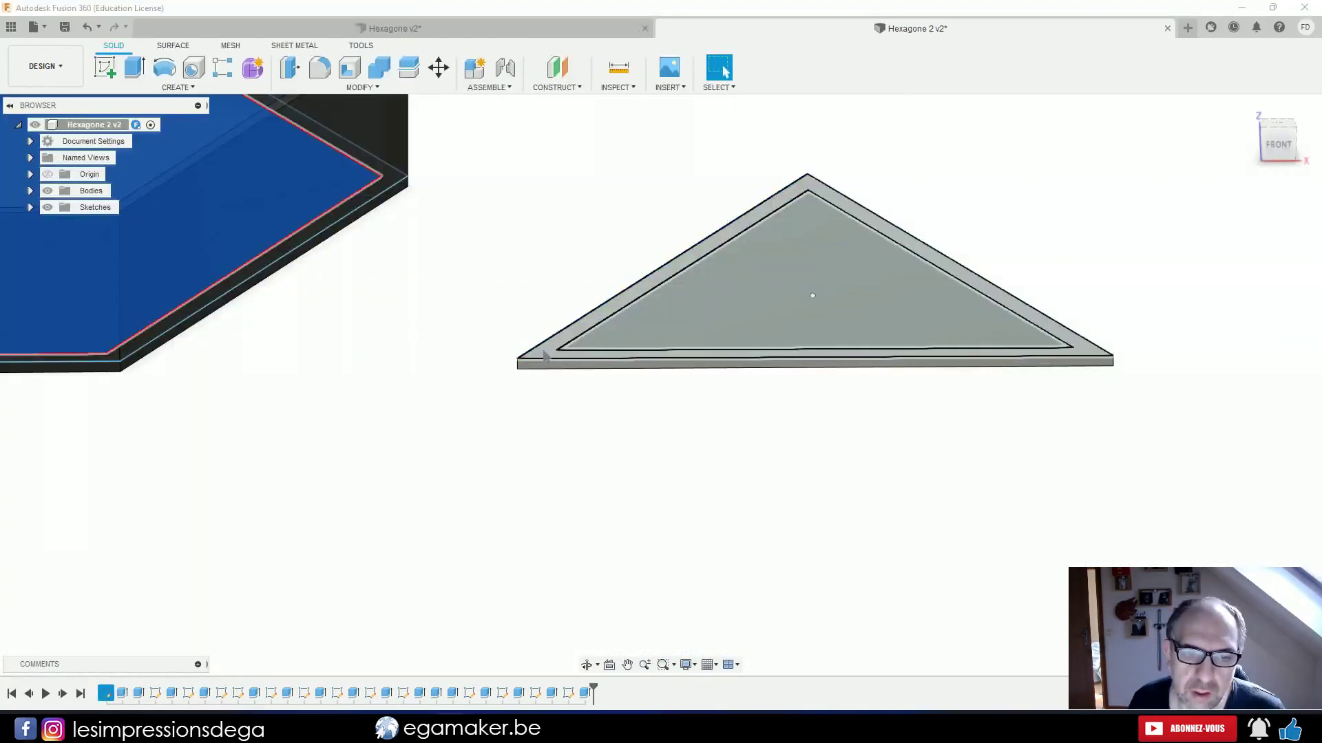
left_click(544, 353)
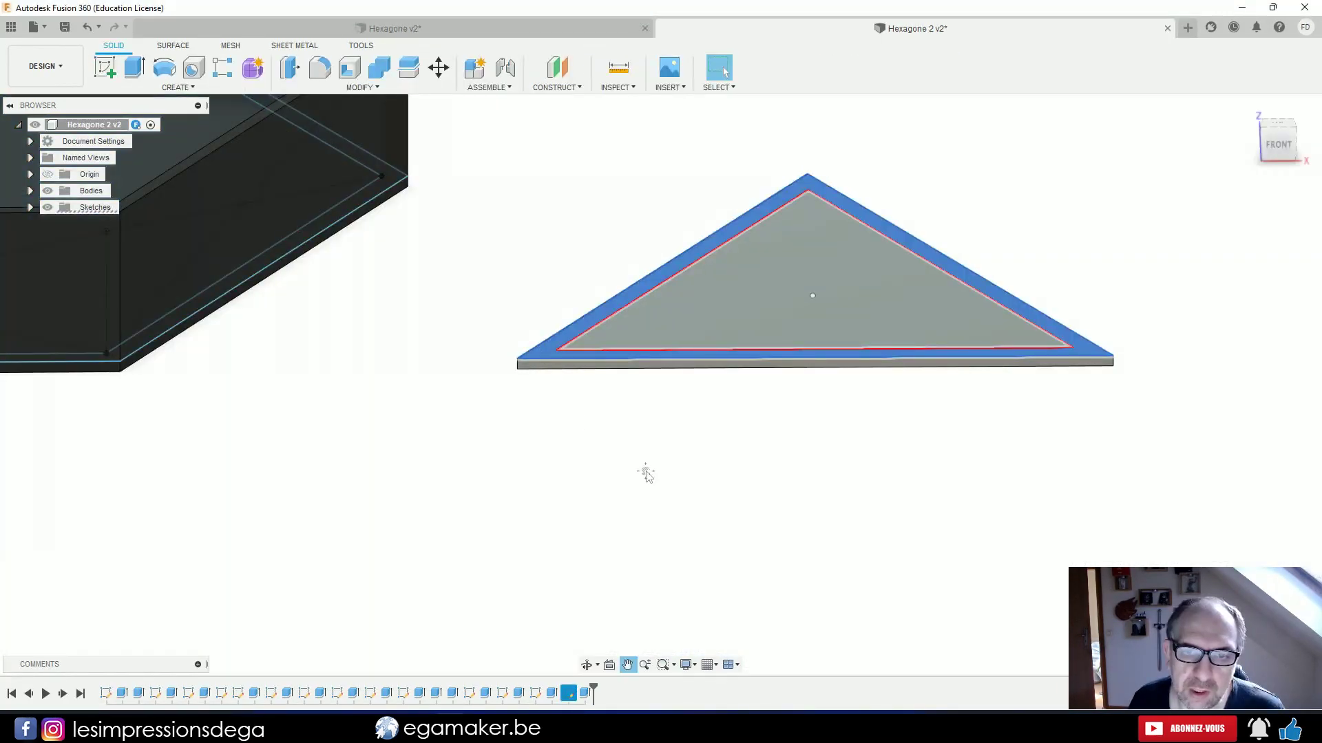
middle_click_drag(646, 473, 590, 519)
scroll(590, 519, "down", 2)
key("e")
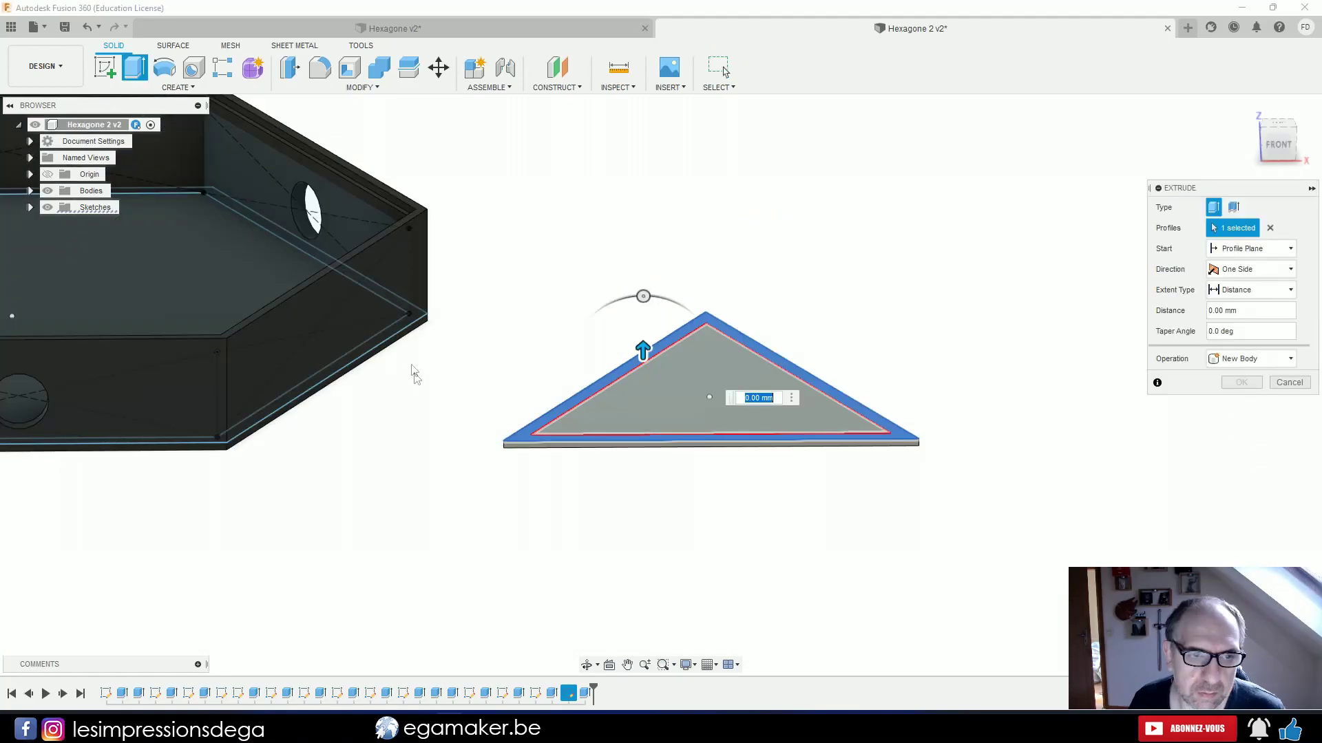
left_click(354, 258)
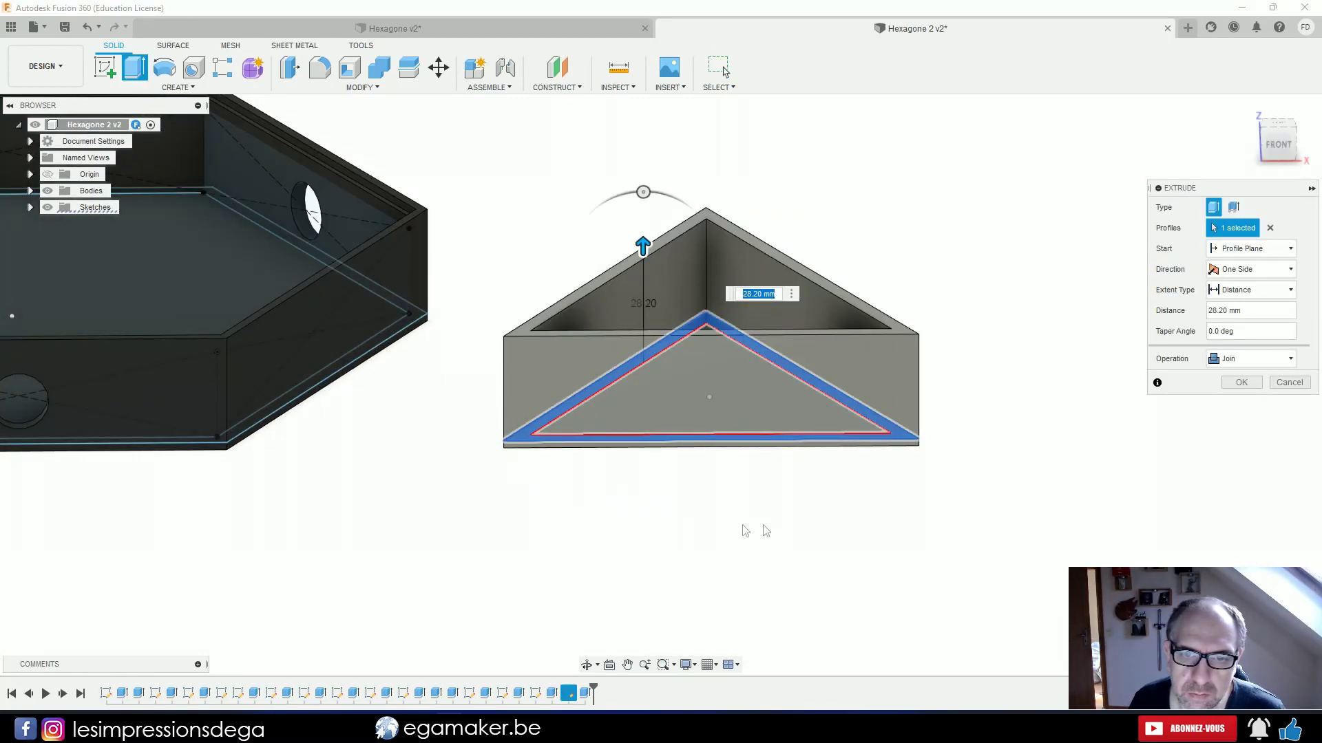
key("Return")
key("Return")
middle_click_drag(731, 489, 728, 552, "shift")
scroll(727, 551, "down", 4)
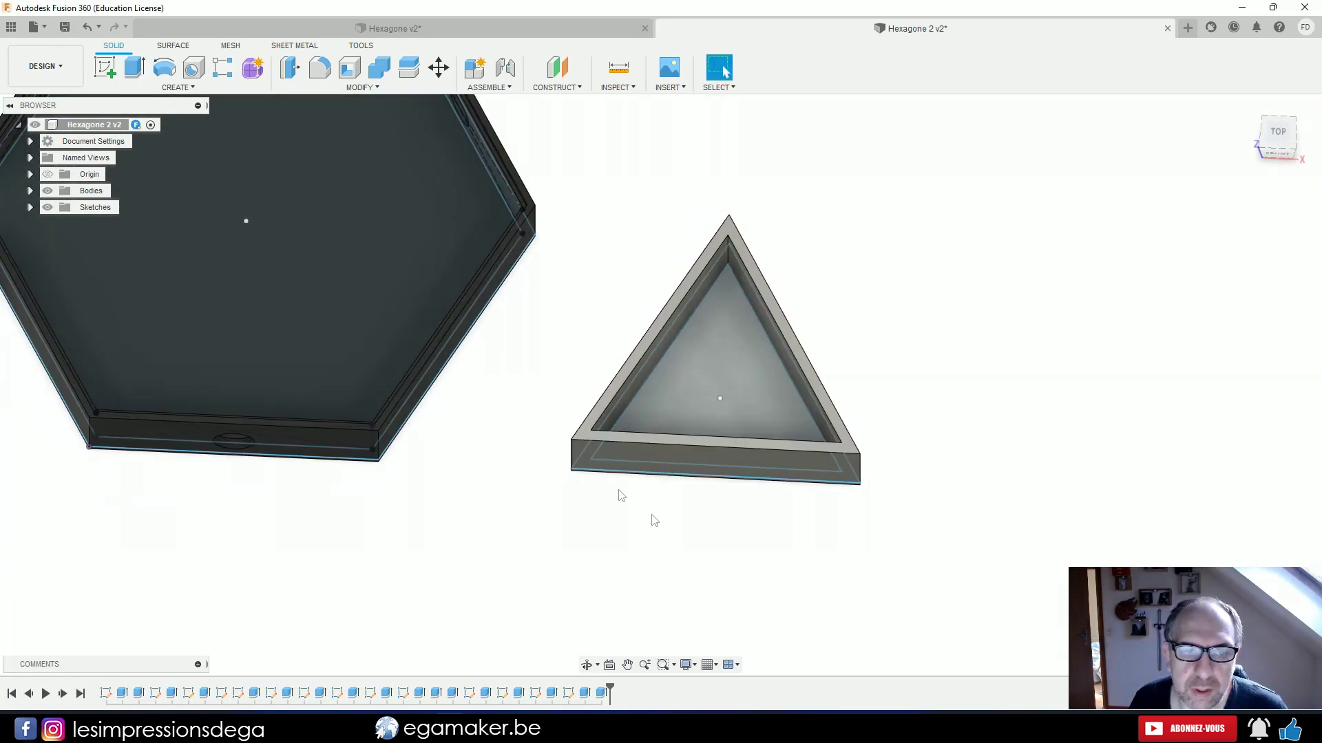
scroll(494, 237, "up", 5)
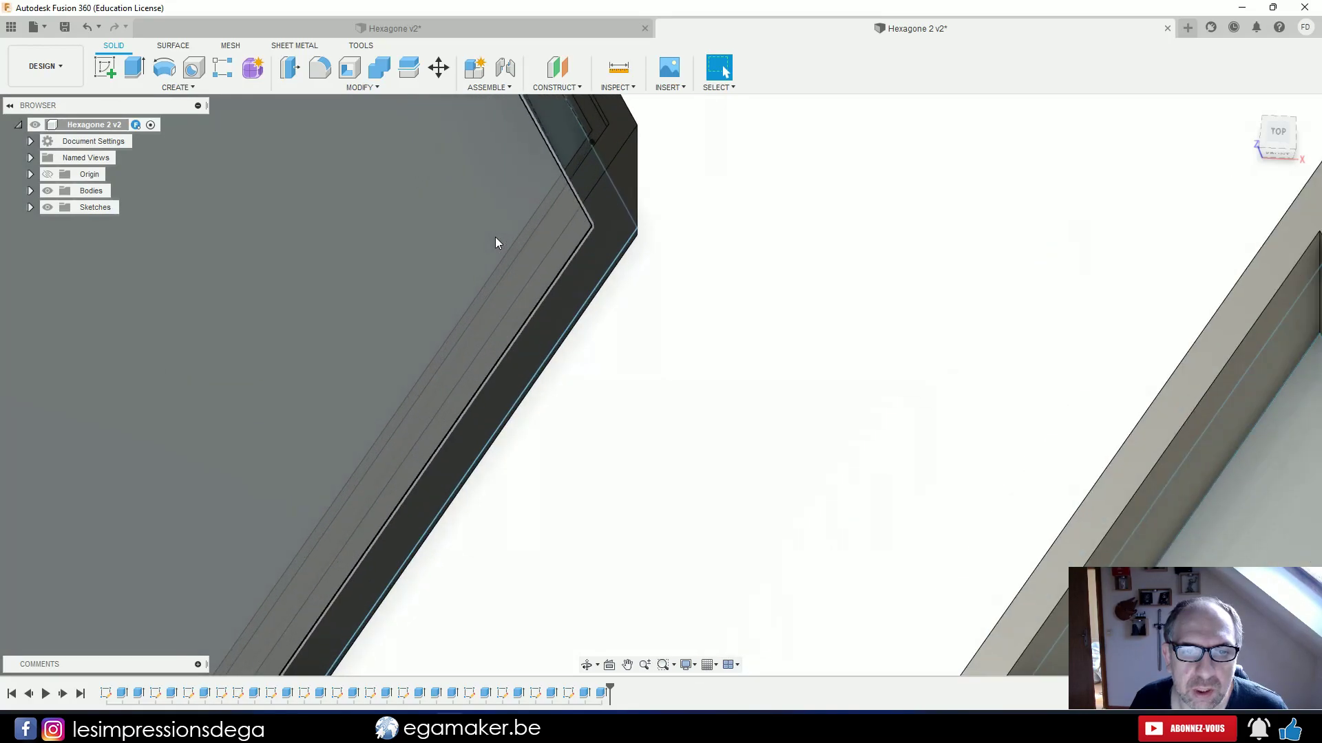
scroll(877, 504, "down", 4)
middle_click_drag(871, 490, 646, 275, "shift")
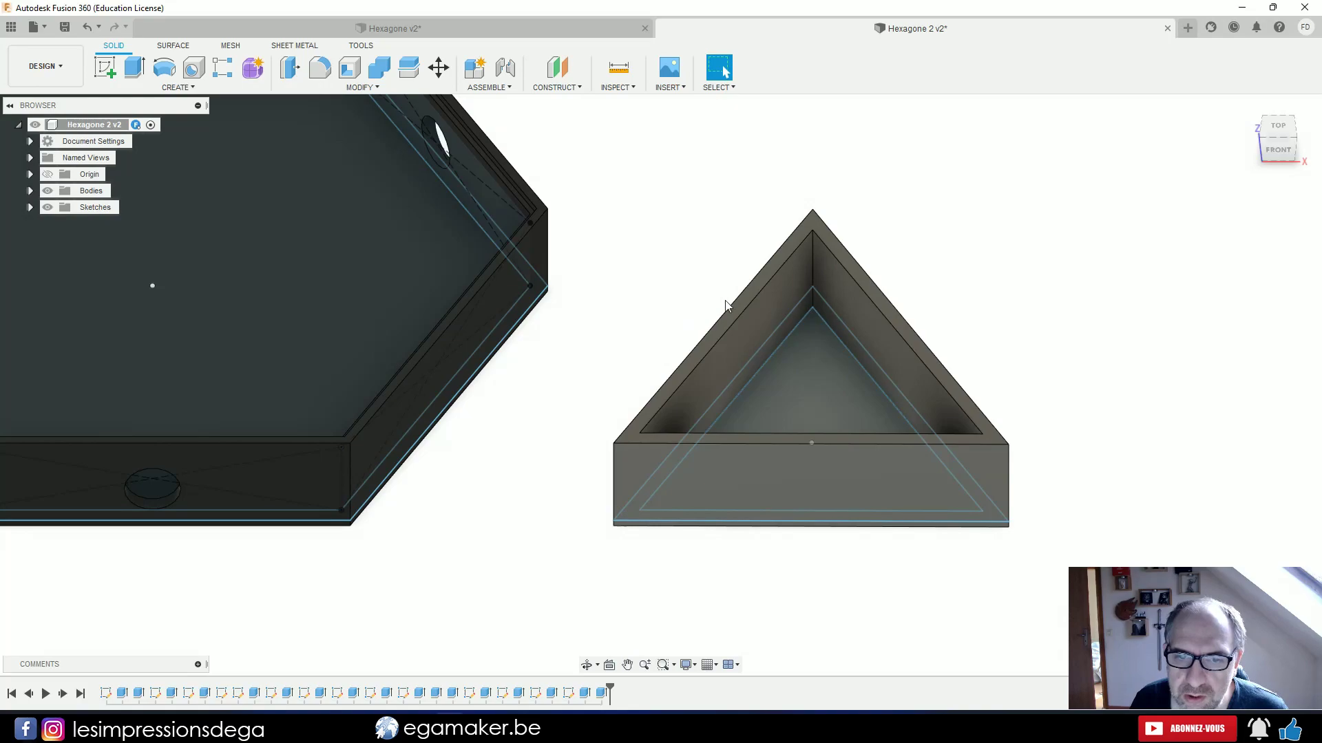
scroll(735, 313, "up", 3)
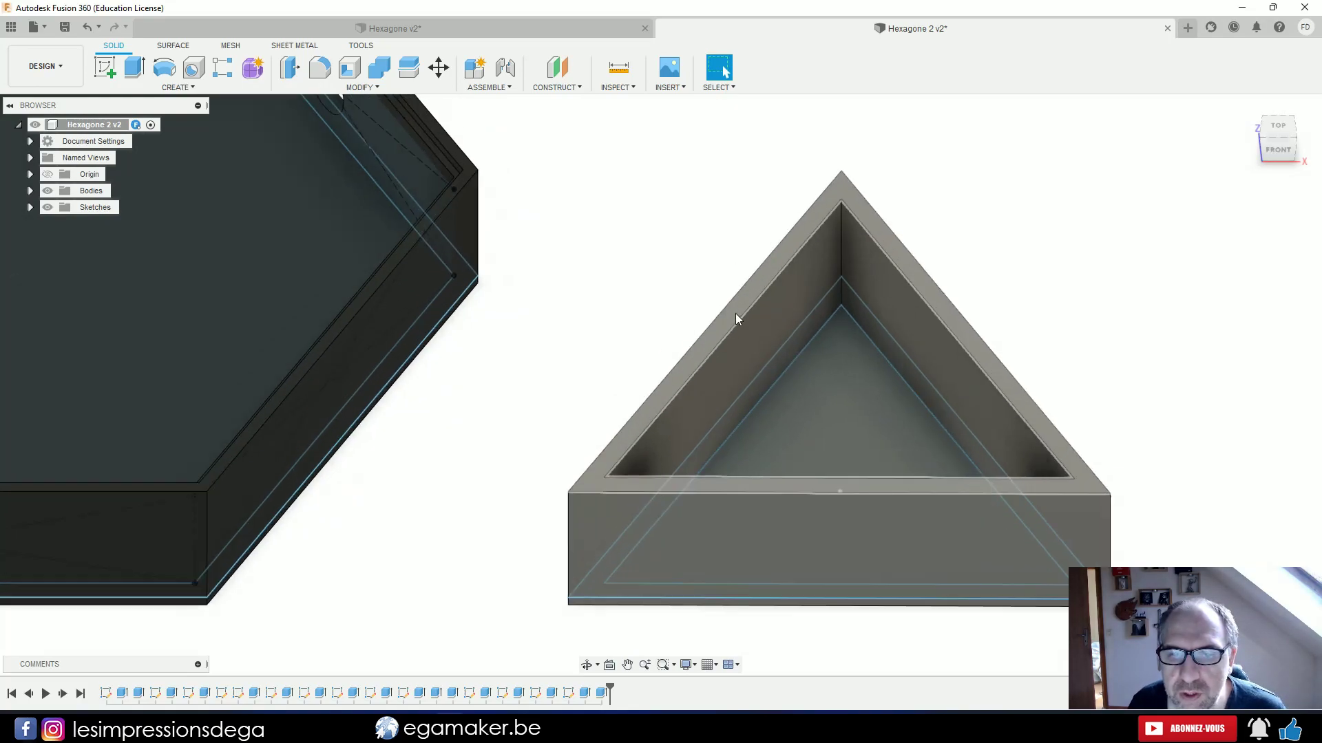
Sketch on the triangle's top rim and offset the inner rim outline by 2 mm.
left_click(723, 318)
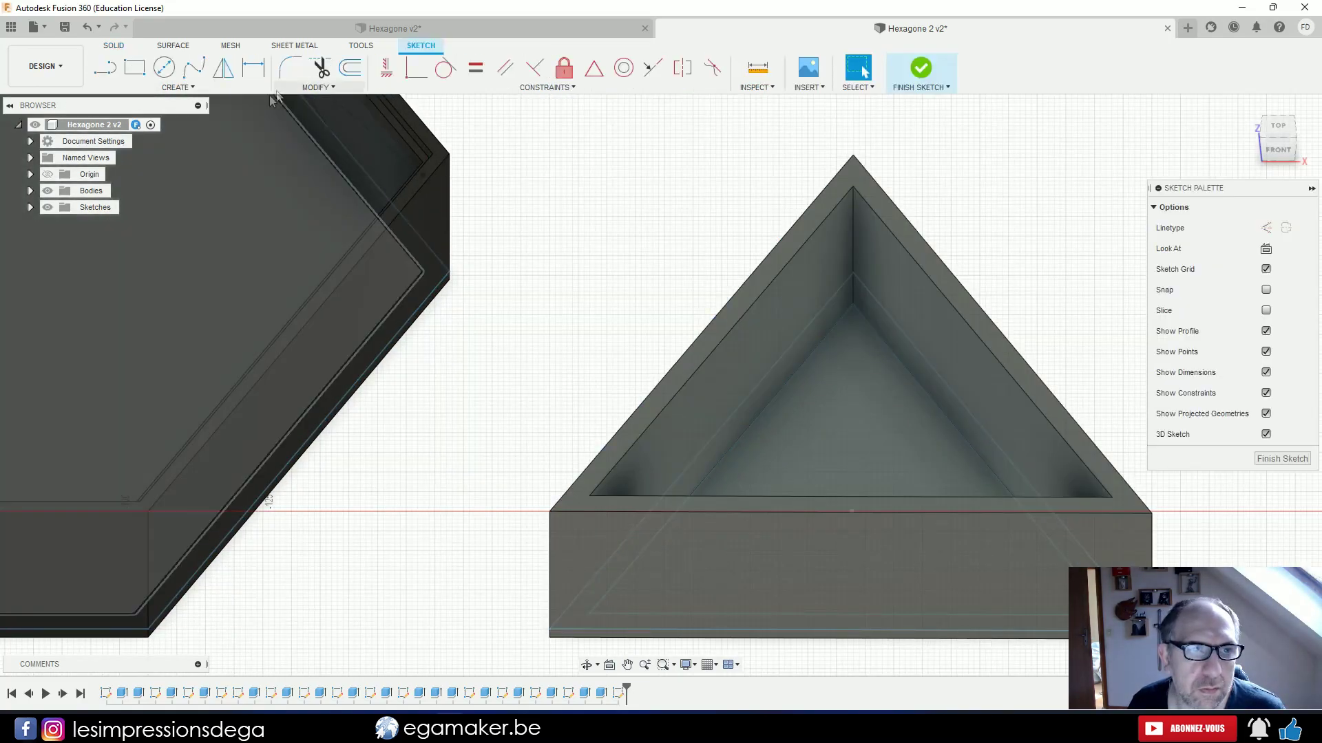
left_click(350, 68)
left_click(723, 339)
type("2")
key("Return")
scroll(721, 338, "up", 4)
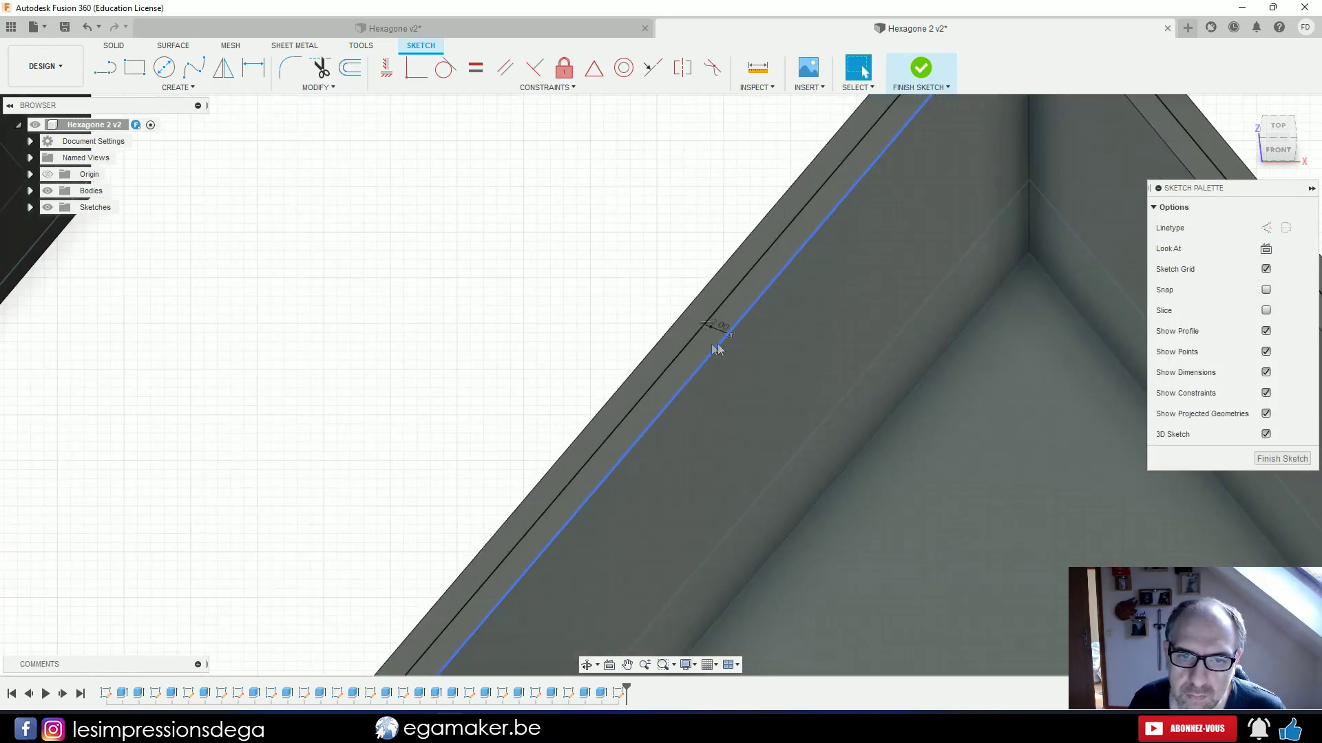
Extrude-cut the thin rim strip -2 mm to form a ledge.
key("e")
left_click(702, 345)
type("-2")
key("Return")
scroll(701, 344, "down", 5)
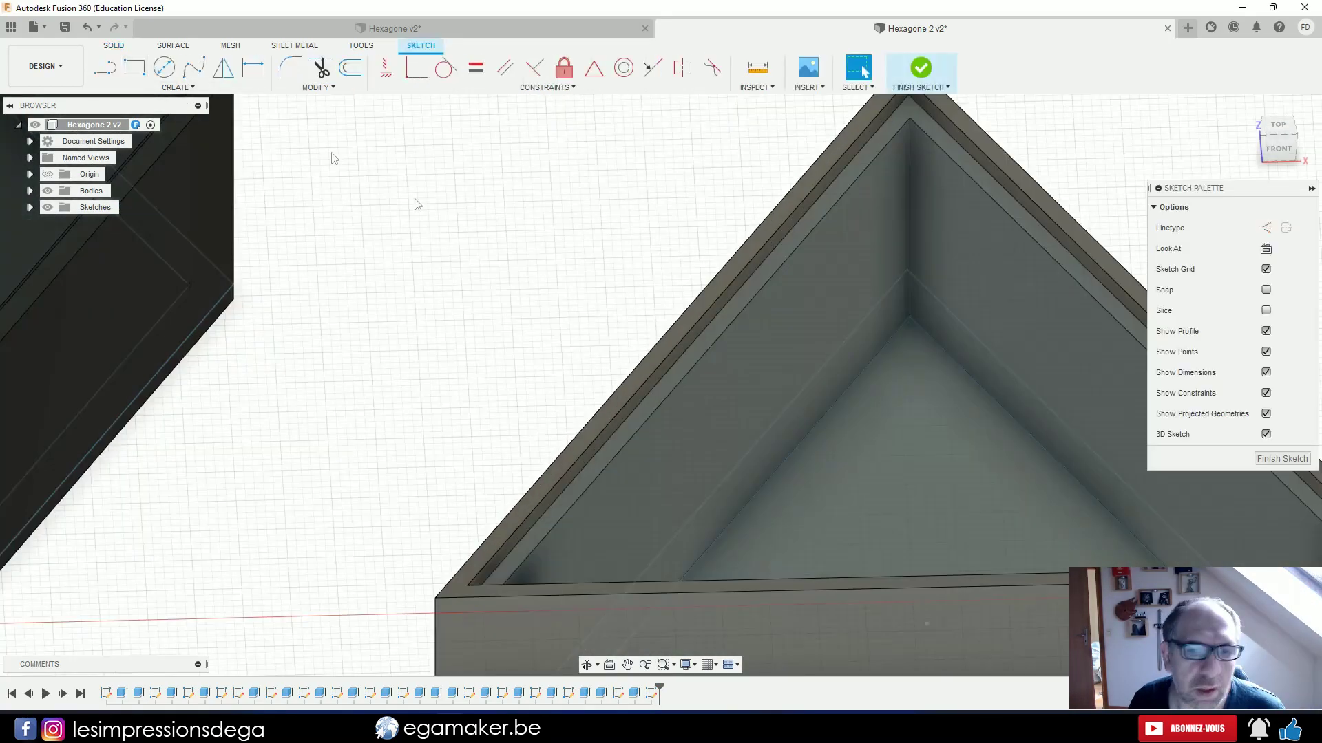
Sketch on the recessed ledge, offset its edge -0.2 mm, and select the plate profiles.
key("o")
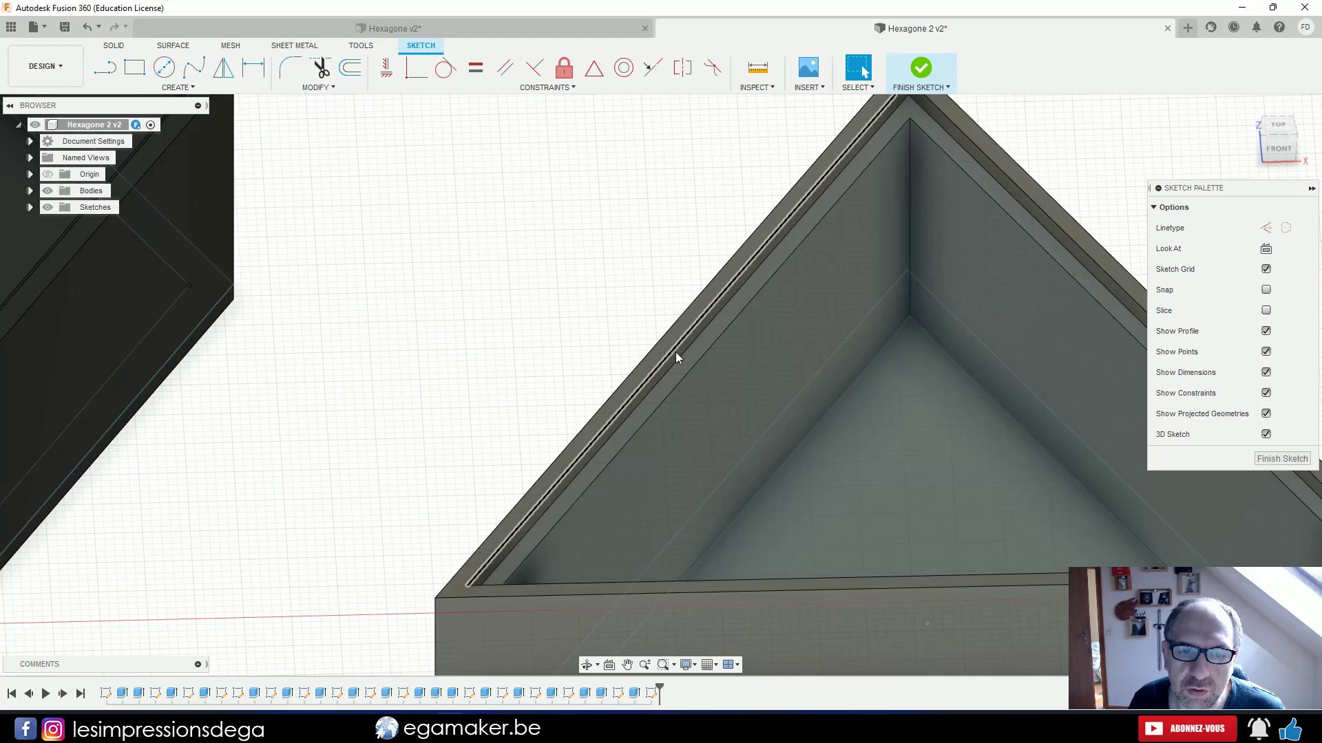
left_click(683, 362)
left_click(684, 362)
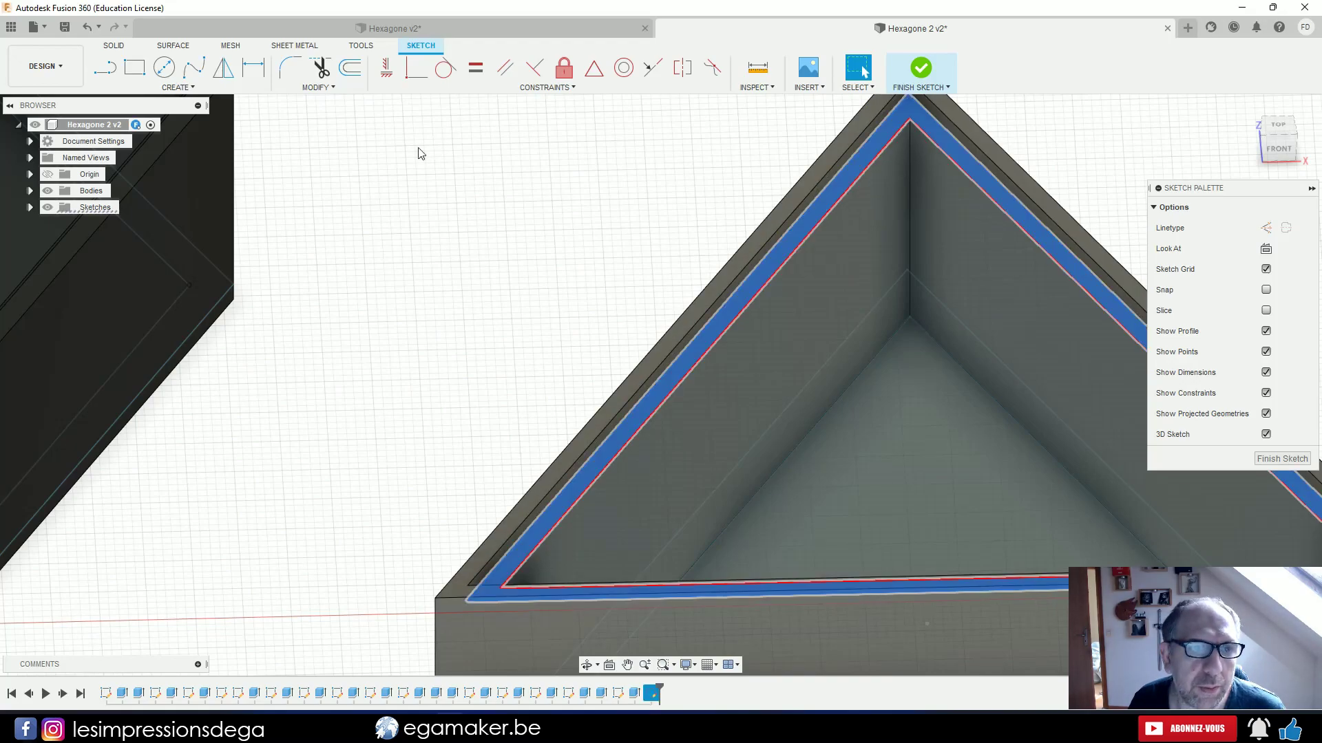
key("o")
scroll(682, 376, "up", 5)
left_click(647, 308)
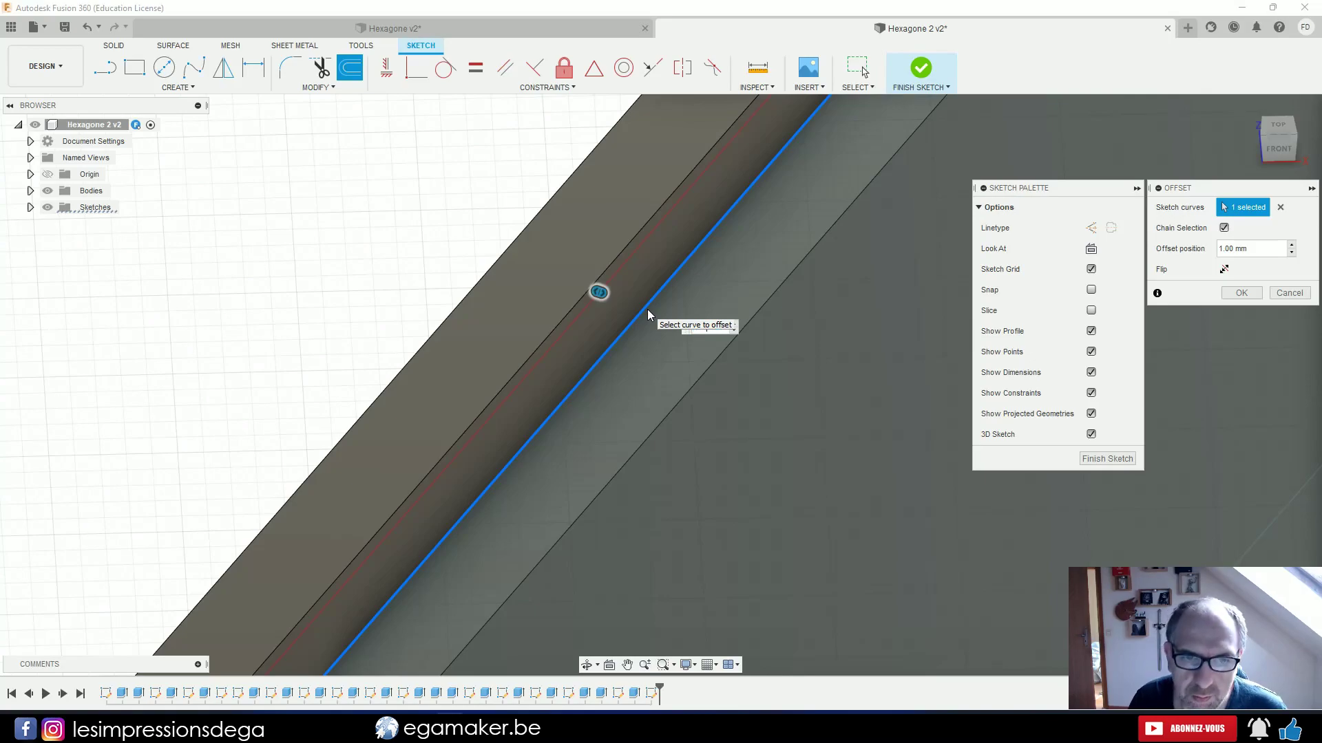
type("-0.2")
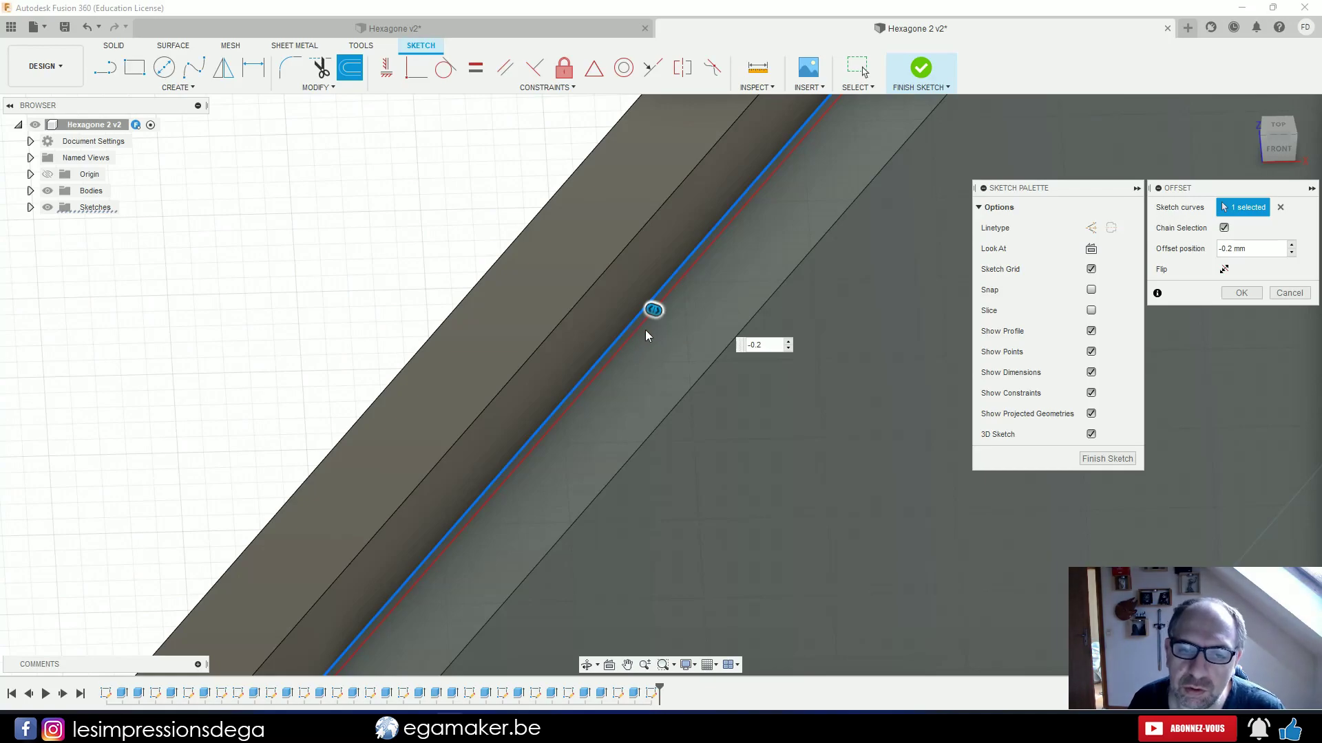
key("Return")
left_click(663, 337)
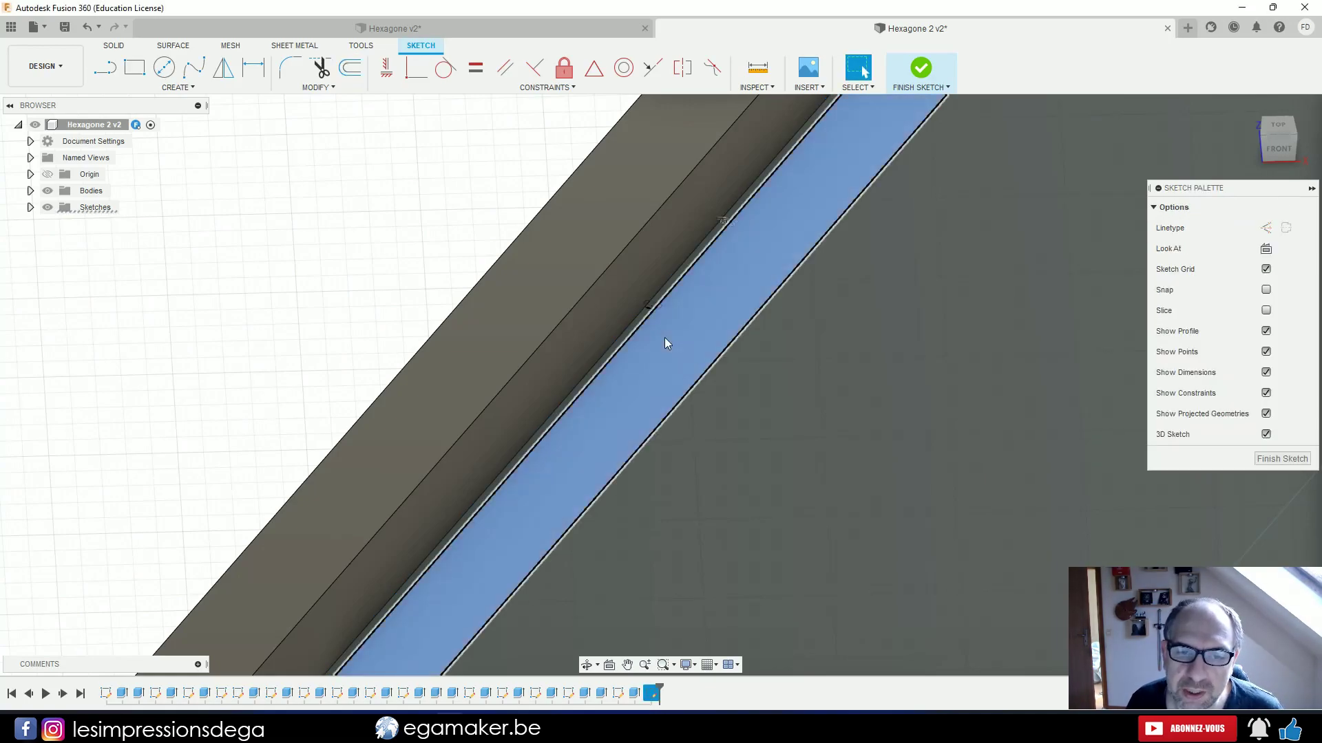
scroll(663, 338, "down", 5)
Extrude the plate profiles 2 mm as a new body.
middle_click_drag(740, 410, 768, 374, "shift")
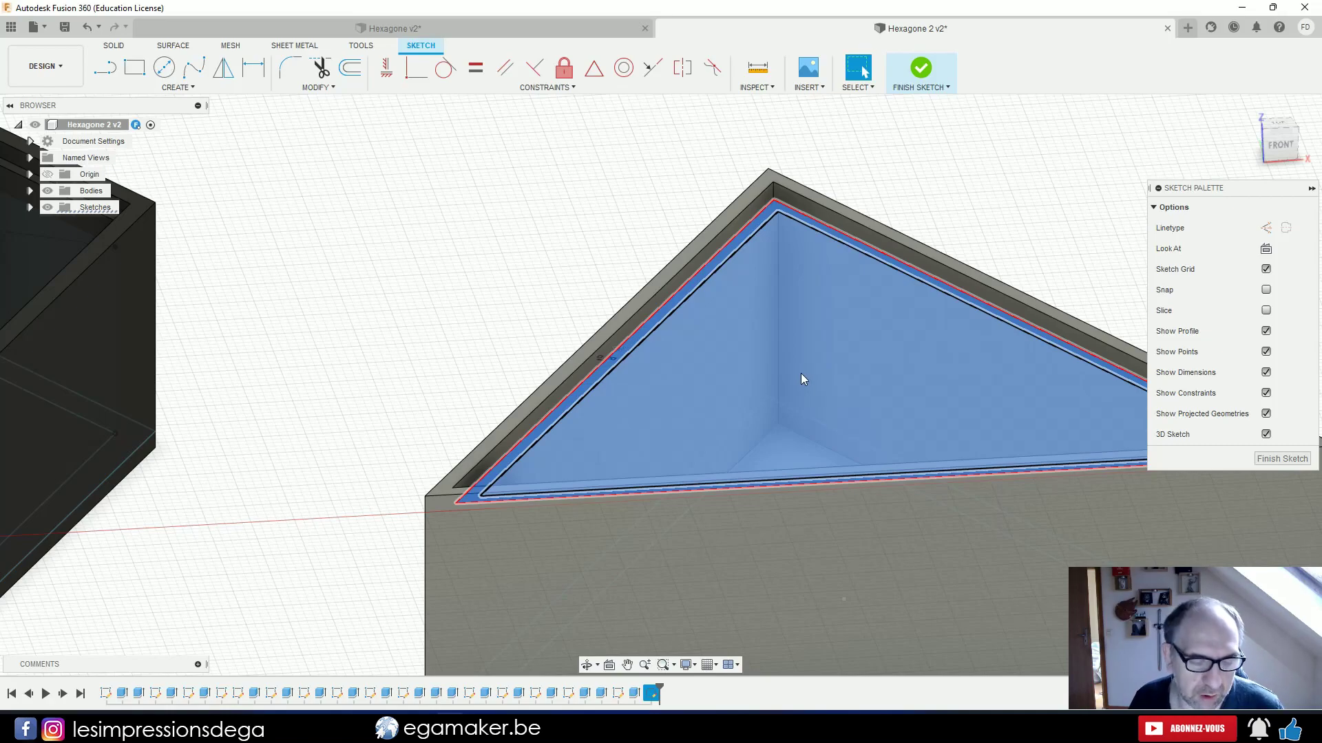
key("e")
type("2")
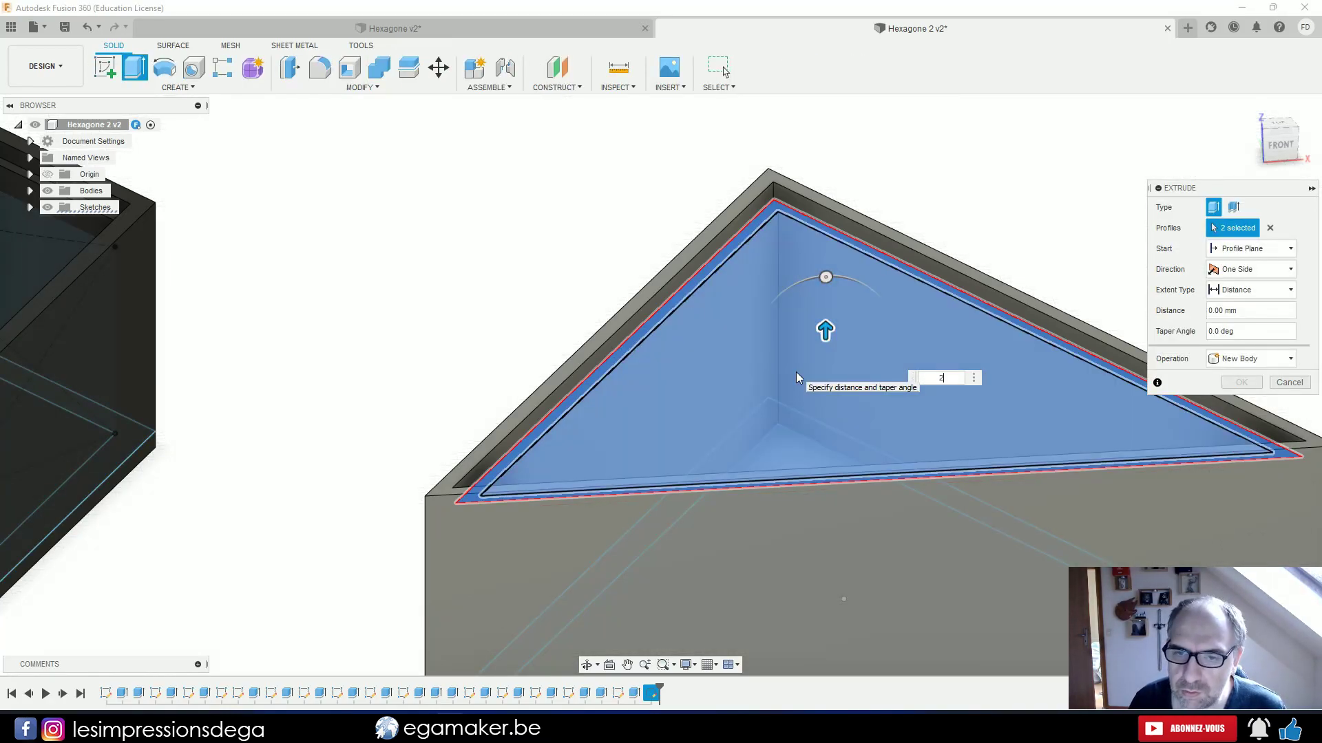
left_click(1252, 358)
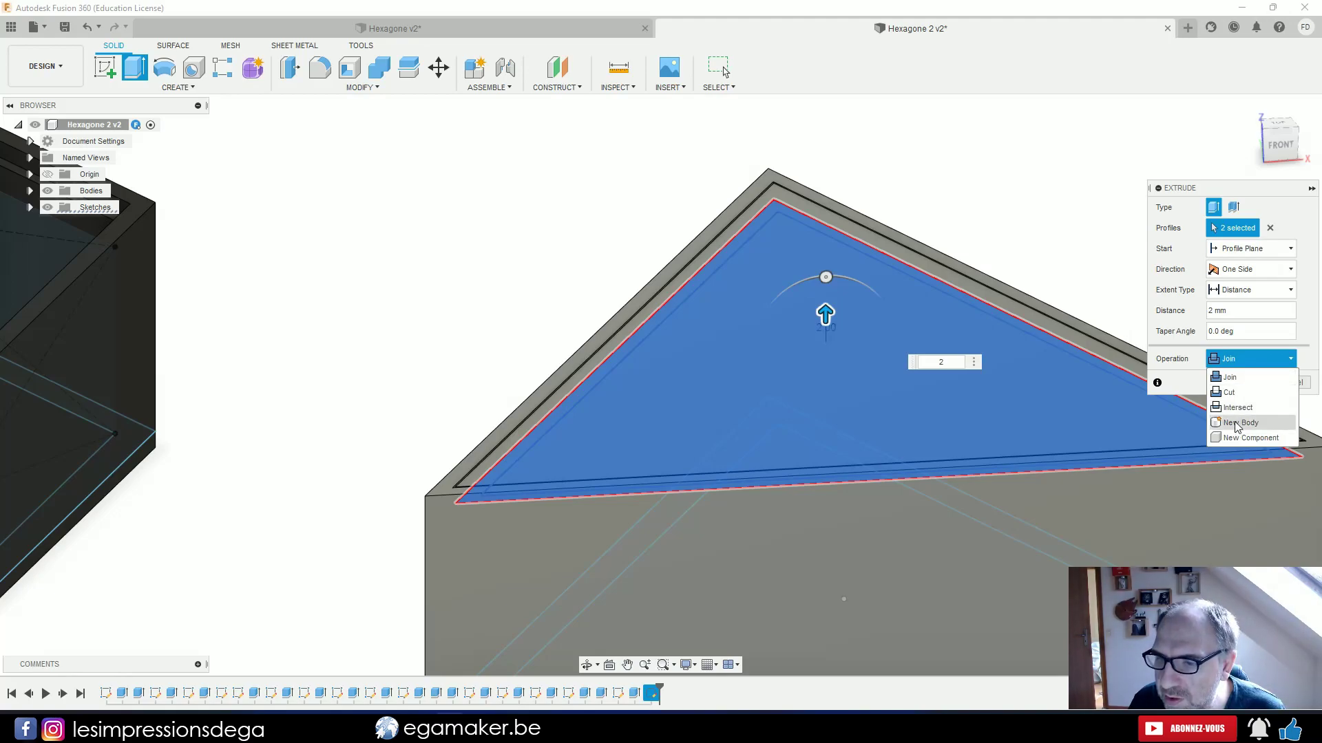
left_click(1237, 424)
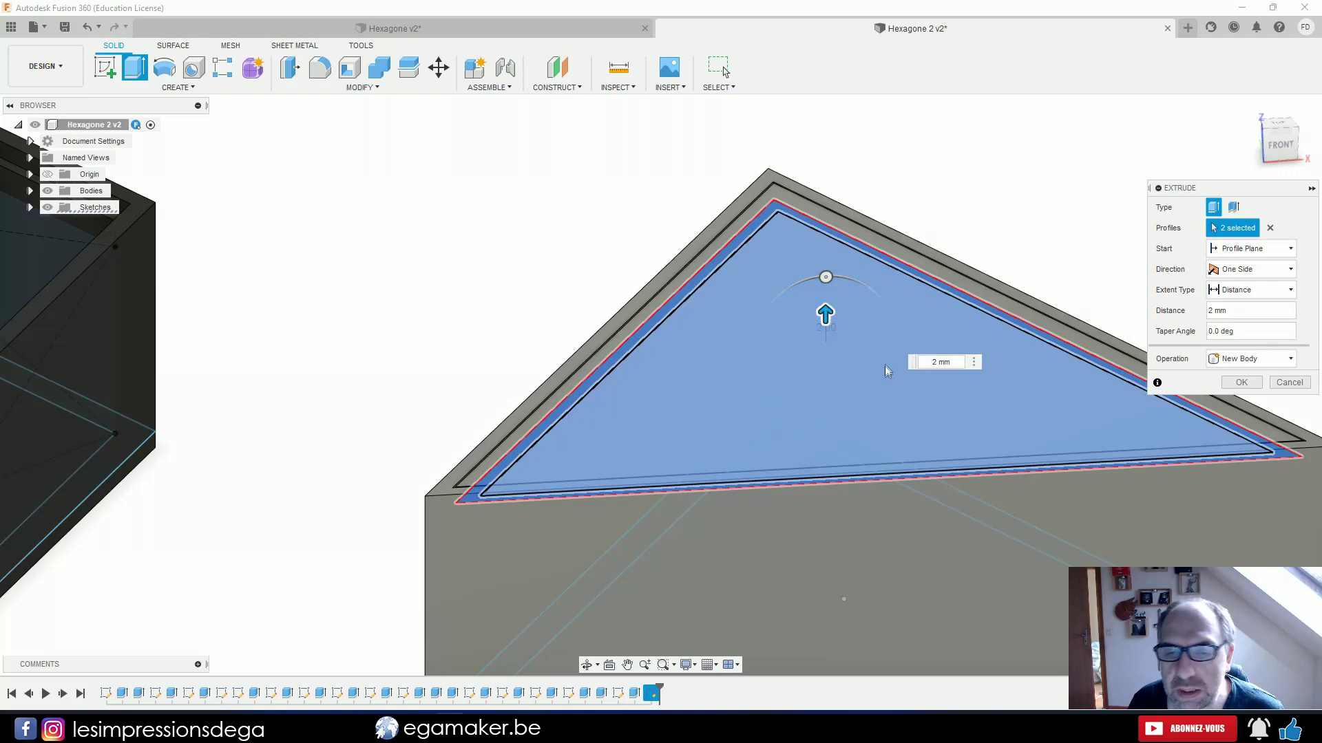
Create the 2 mm cover plate body, then toggle the wall and cover bodies' visibility to identify them.
left_click(1242, 383)
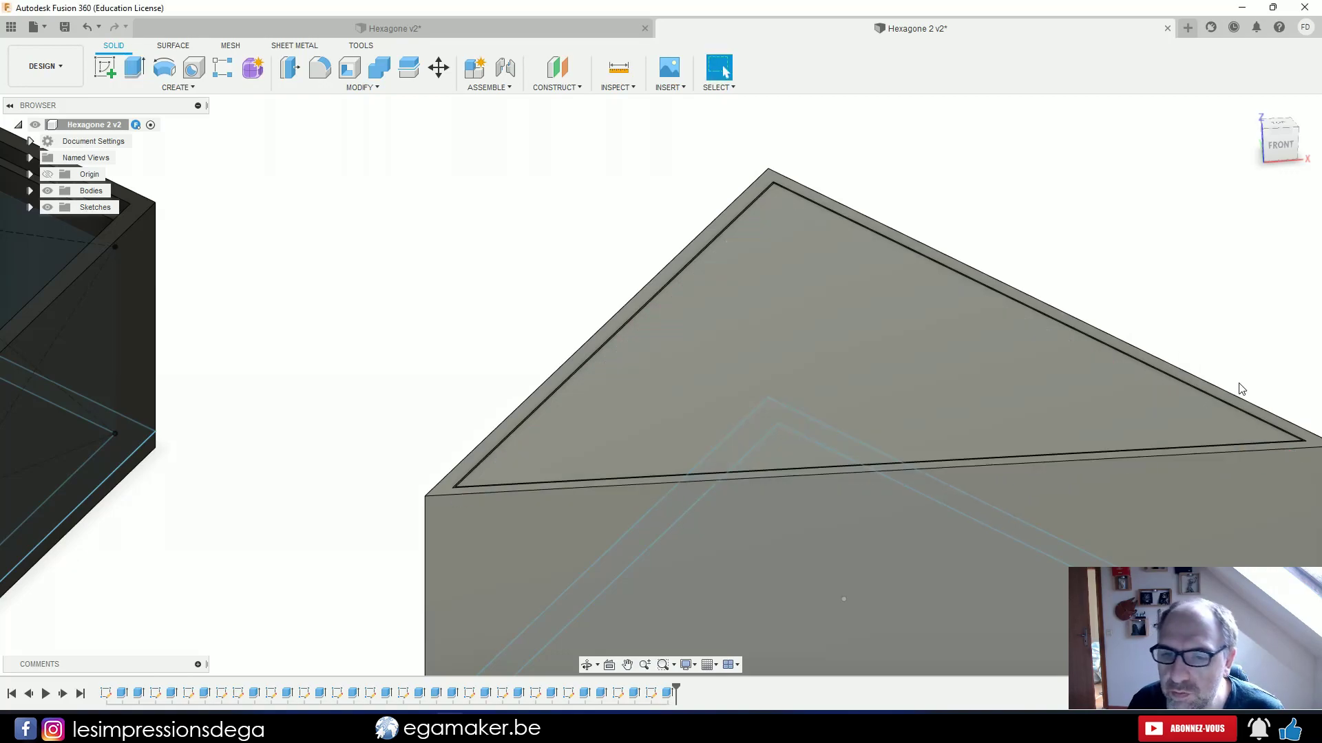
scroll(716, 408, "down", 5)
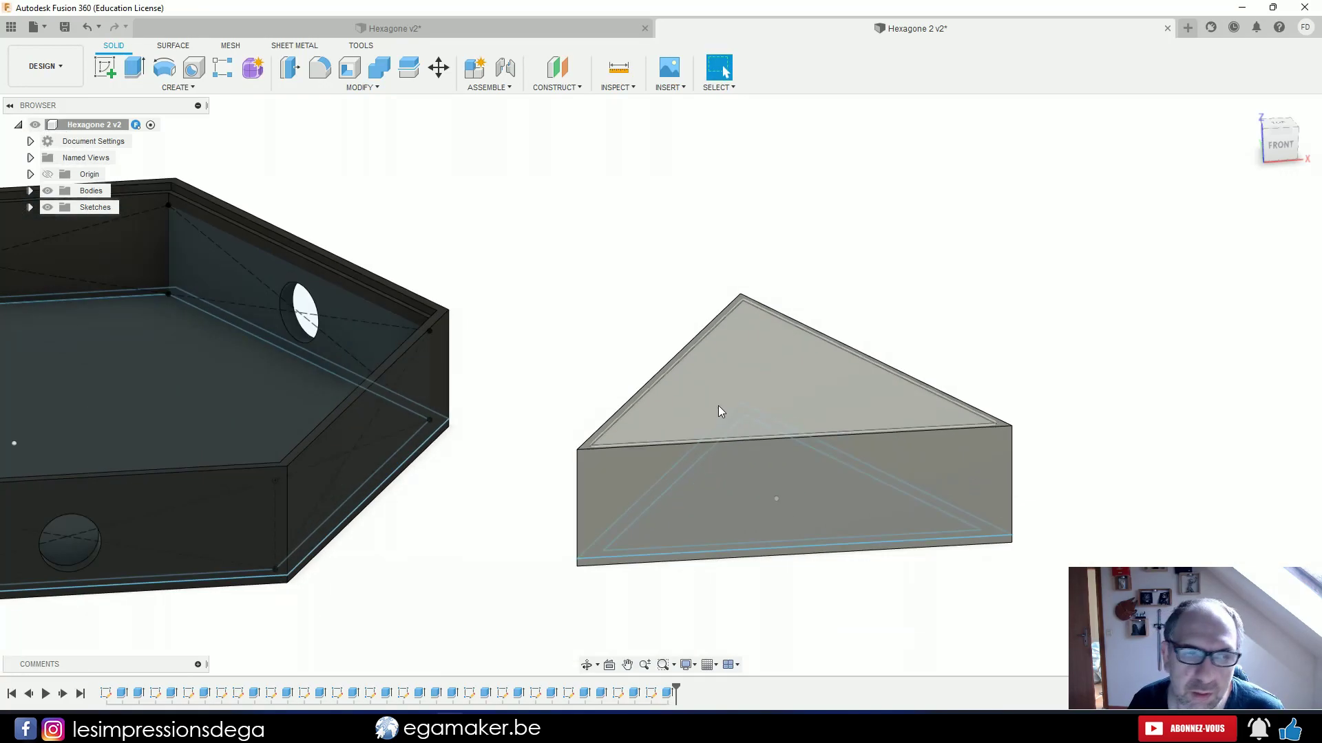
left_click(30, 190)
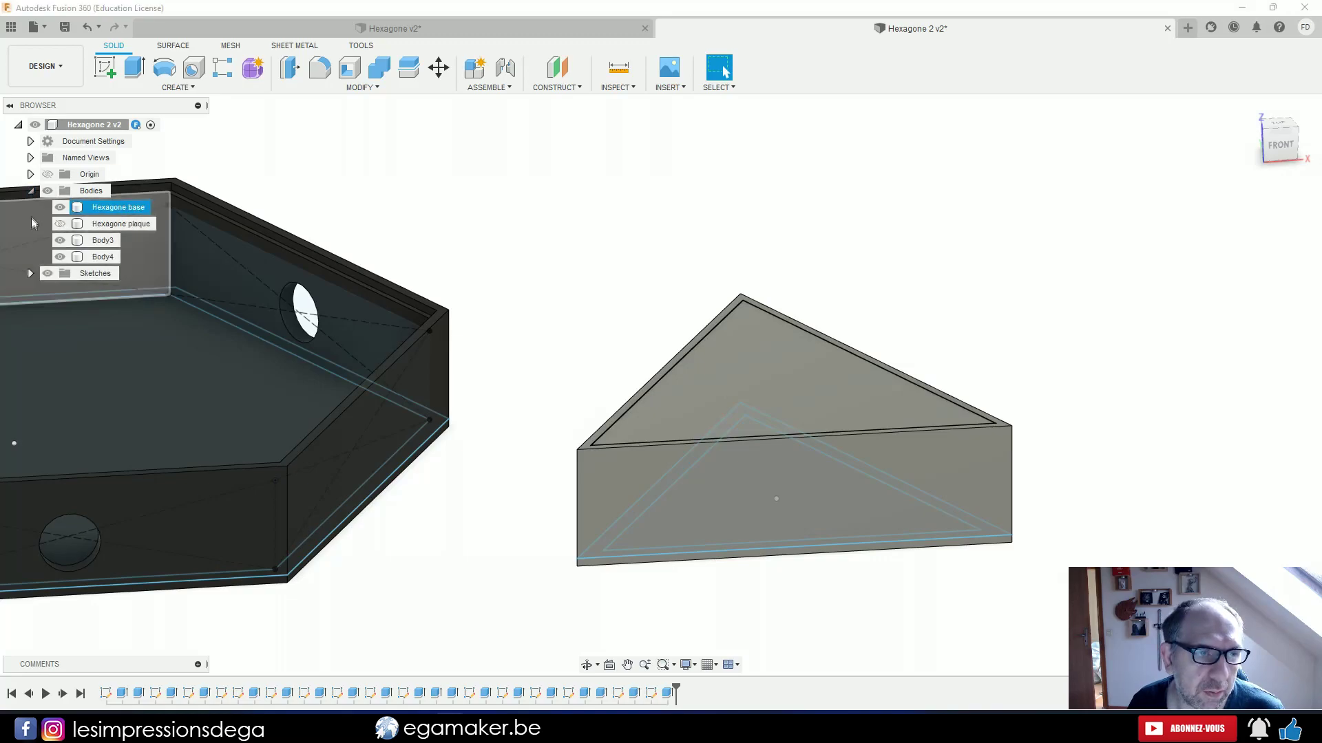
left_click(61, 240)
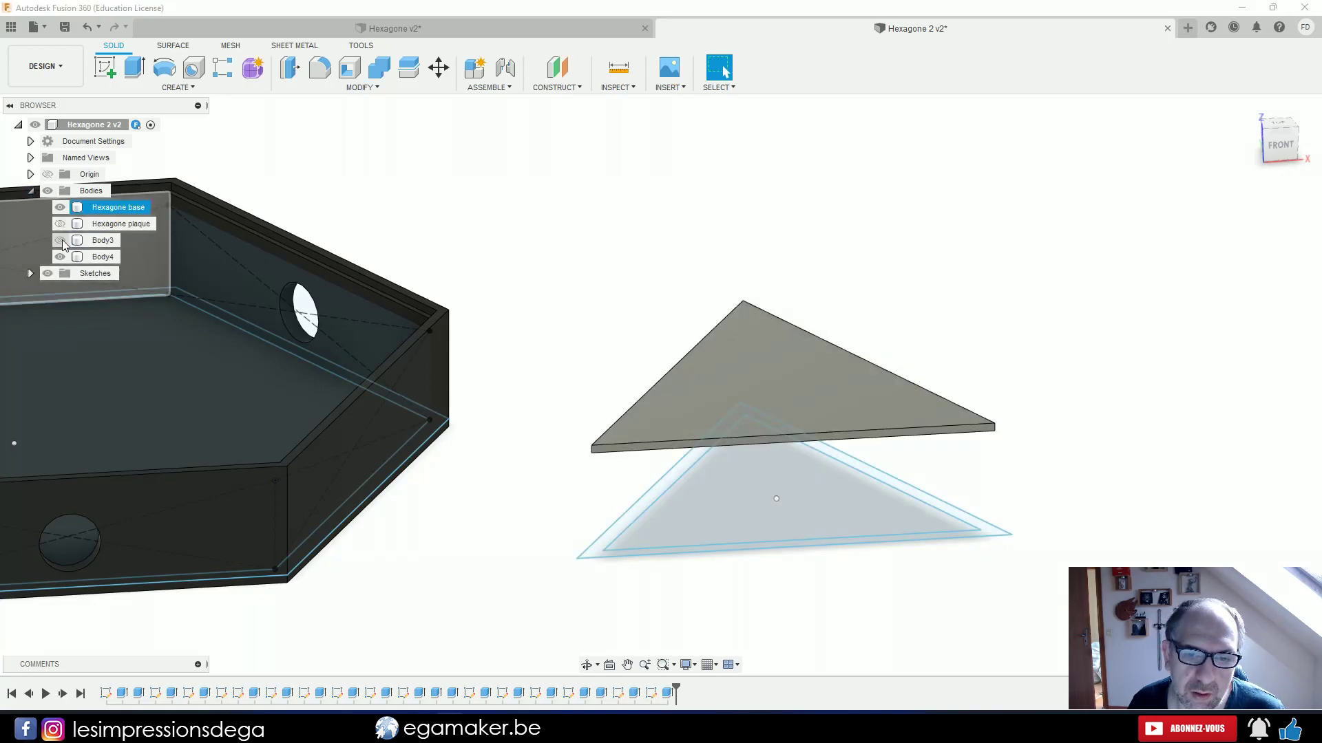
left_click(61, 241)
left_click(60, 258)
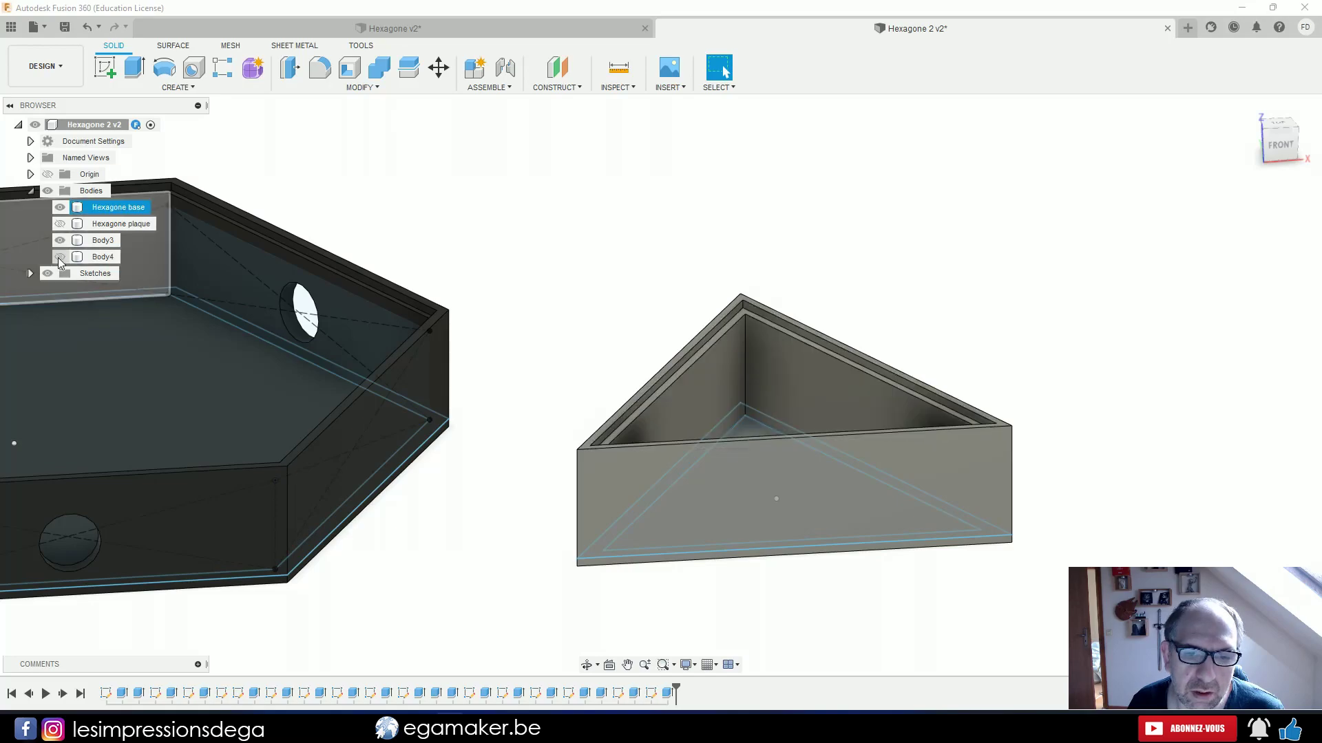
left_click(60, 258)
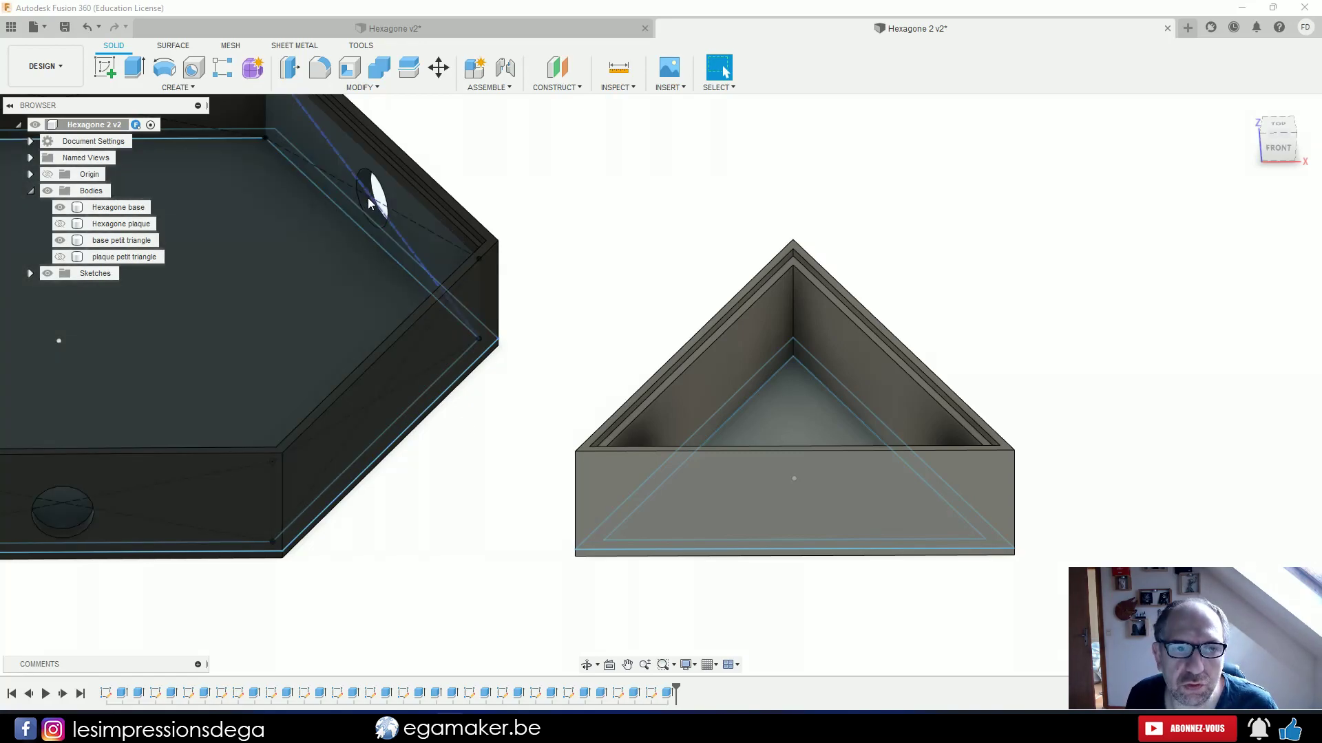
middle_click_drag(496, 551, 697, 507, "shift")
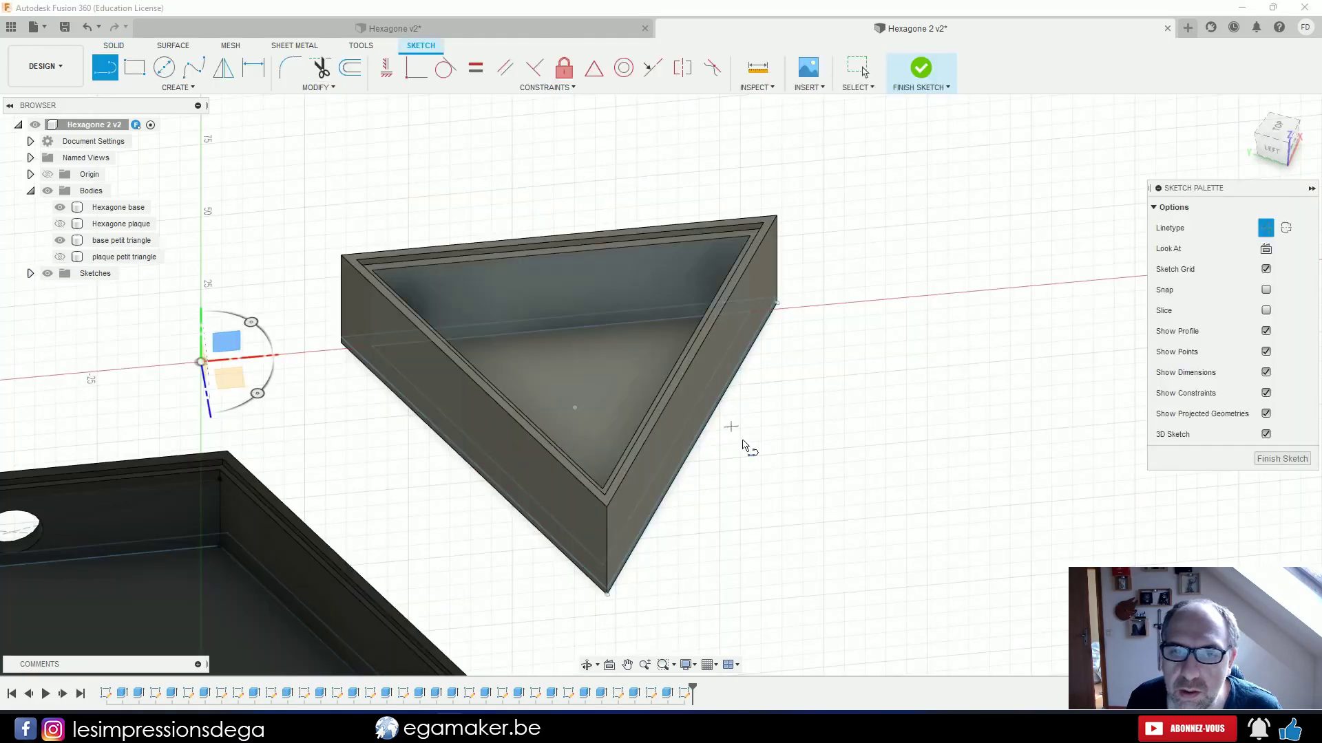
Draw two diagonal construction lines across the triangle wall to locate its centre.
mouse_move(824, 502)
middle_mouse_down("shift")
mouse_move(847, 496)
mouse_move(812, 411)
mouse_move(878, 492)
middle_mouse_up("shift")
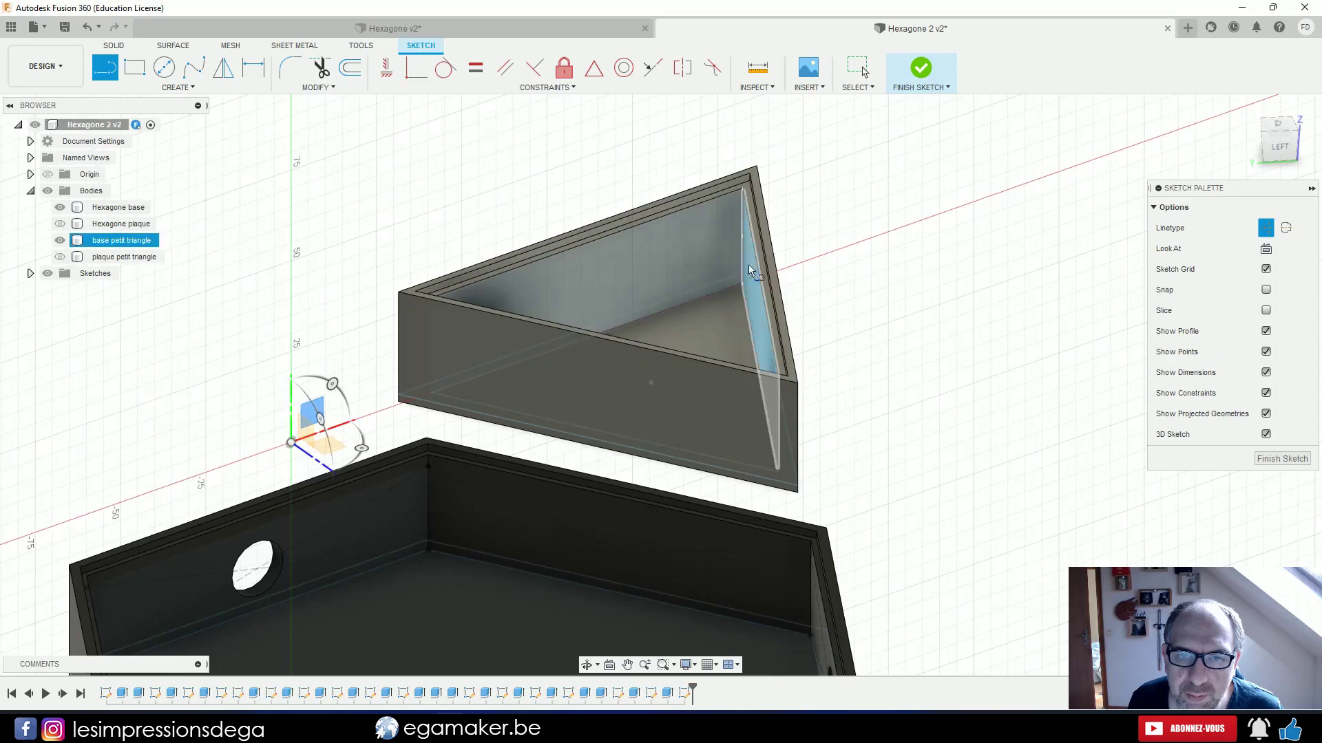
left_click(746, 192)
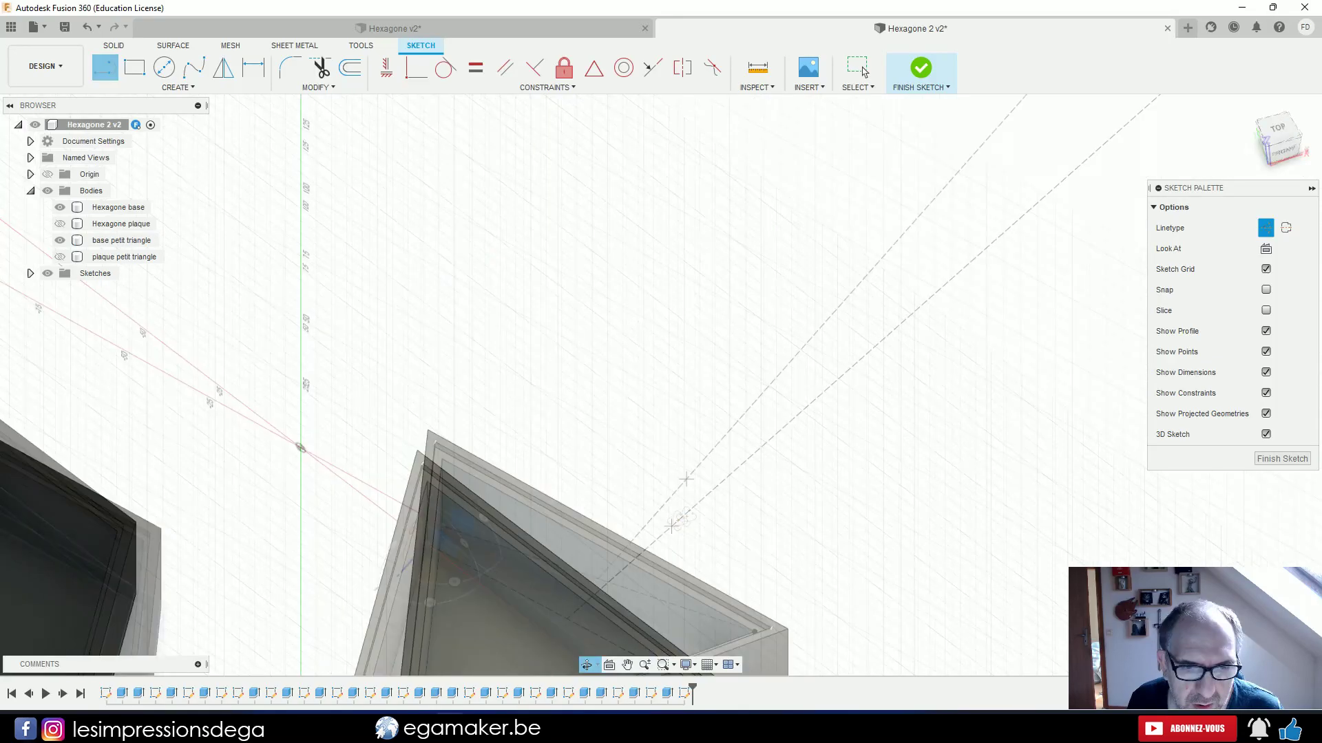
middle_click_drag(683, 530, 708, 508, "shift")
middle_click_drag(688, 356, 696, 385, "shift")
middle_click_drag(698, 486, 620, 490, "shift")
key("l")
left_click(445, 410)
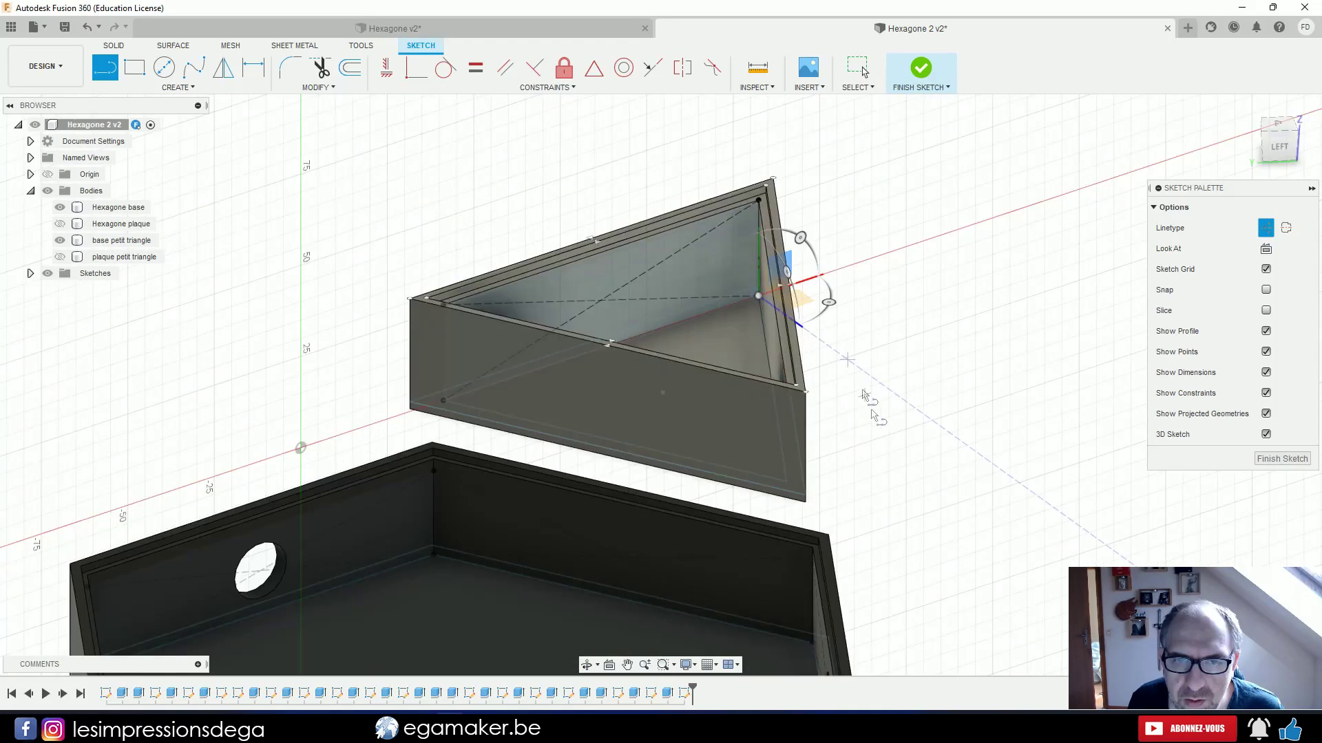
middle_click_drag(871, 405, 792, 408, "shift")
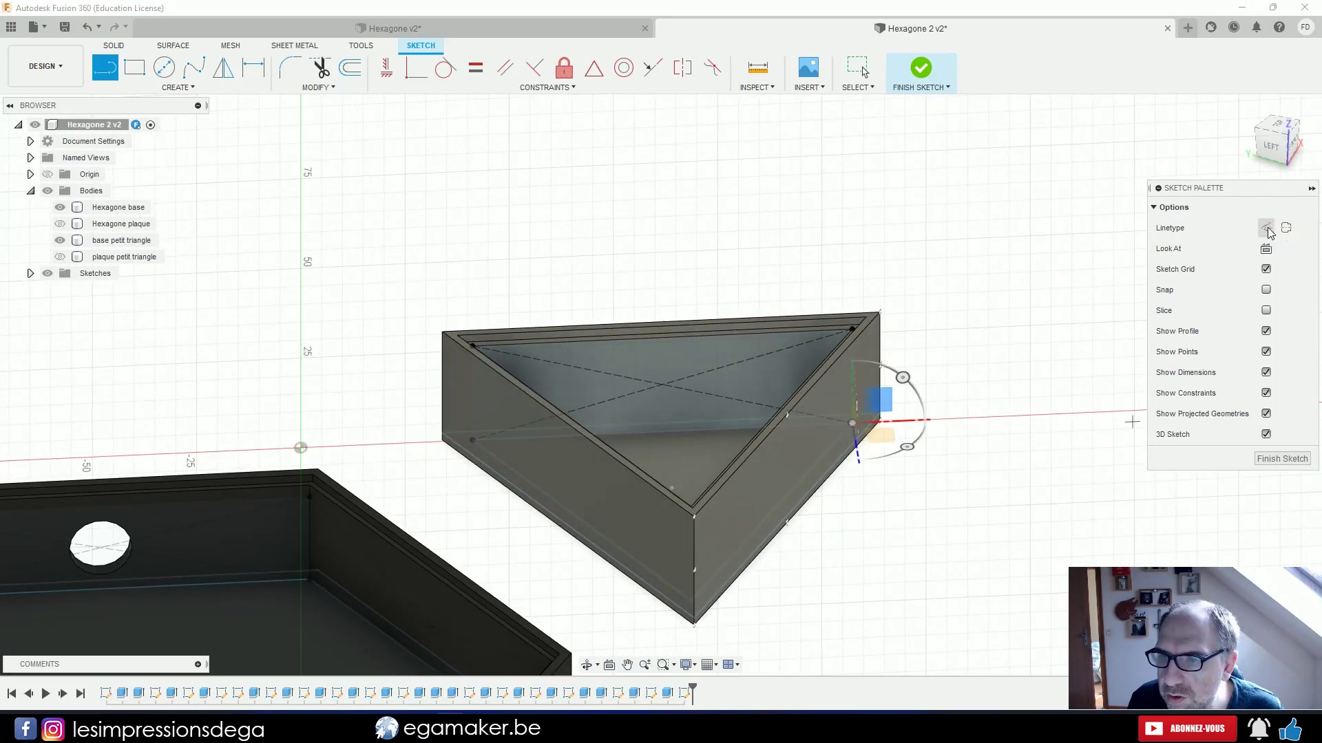
Cut a 15 mm circle at the diagonals' crossing 4 mm through the wall.
left_click(164, 67)
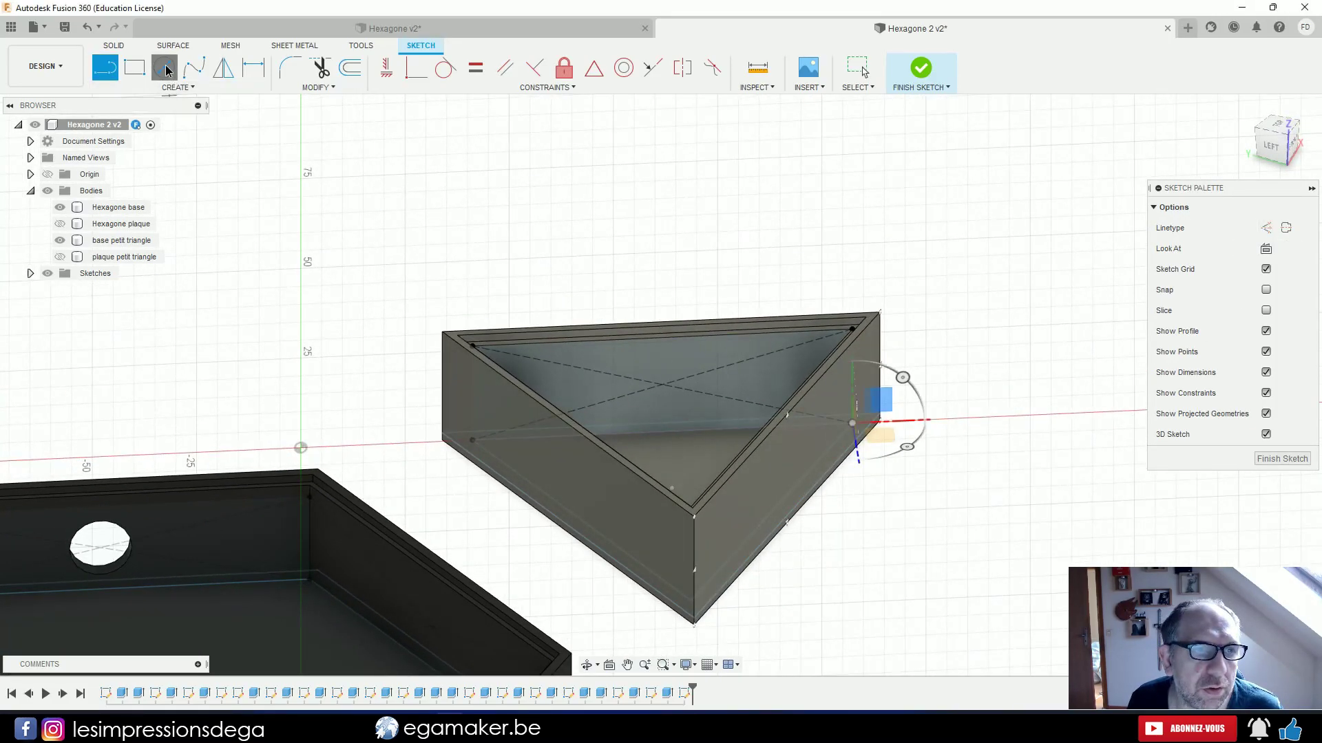
left_click(662, 385)
key("Return")
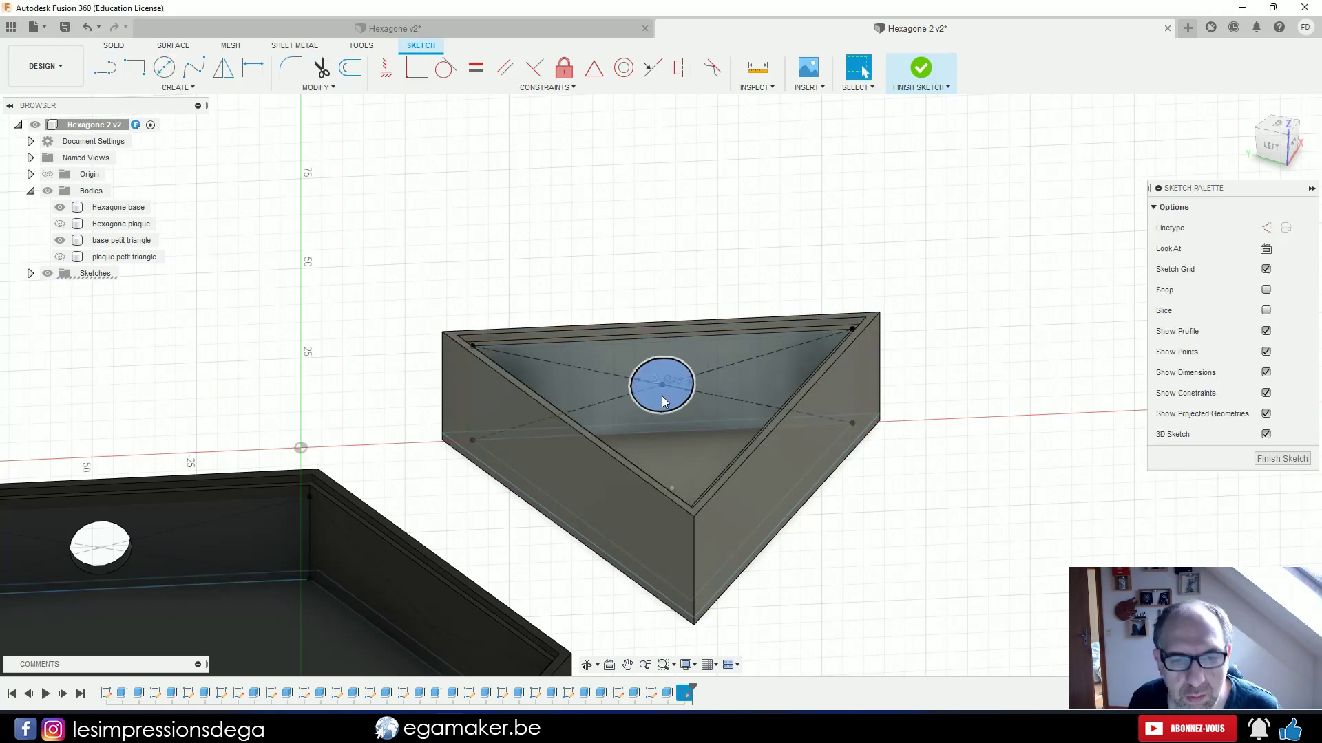
key("e")
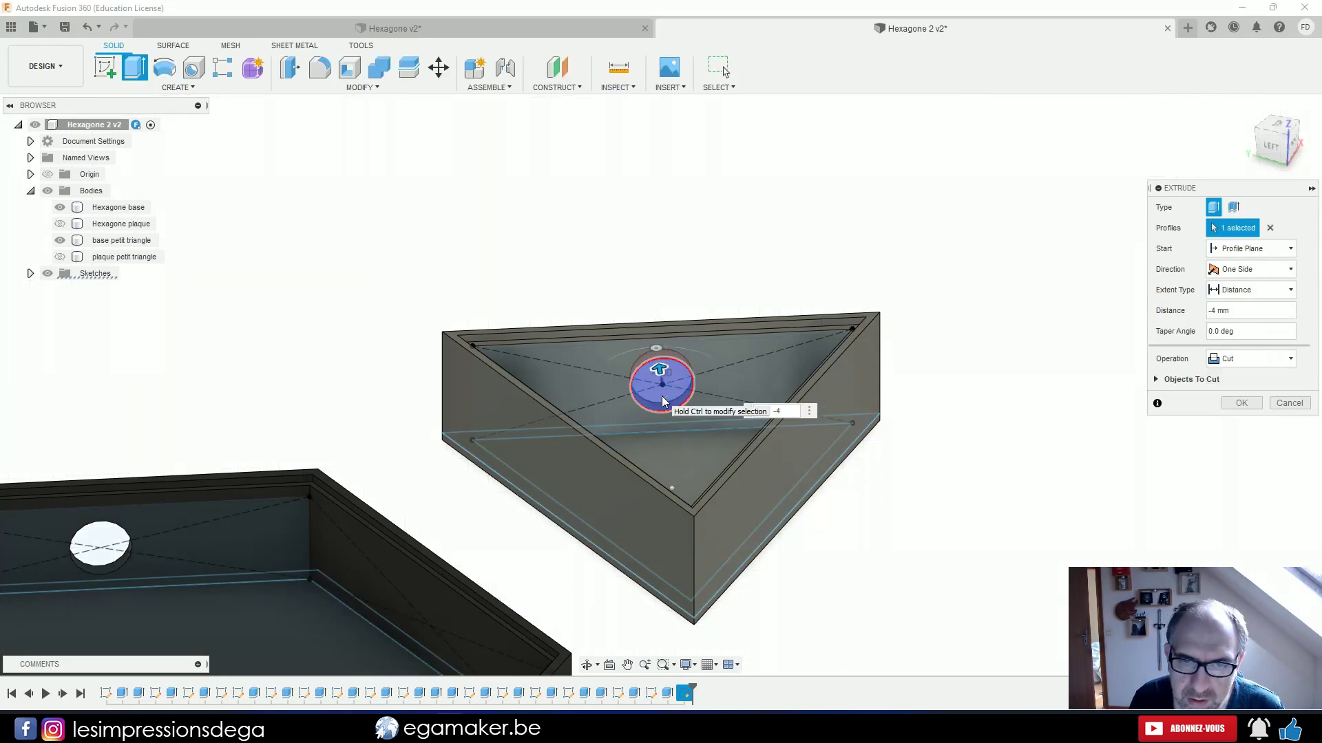
key("Return")
Start a new sketch on the next wall of the base petit triangle.
left_click(662, 402)
middle_click_drag(662, 401, 714, 420, "shift")
left_click(105, 67)
left_click(743, 296)
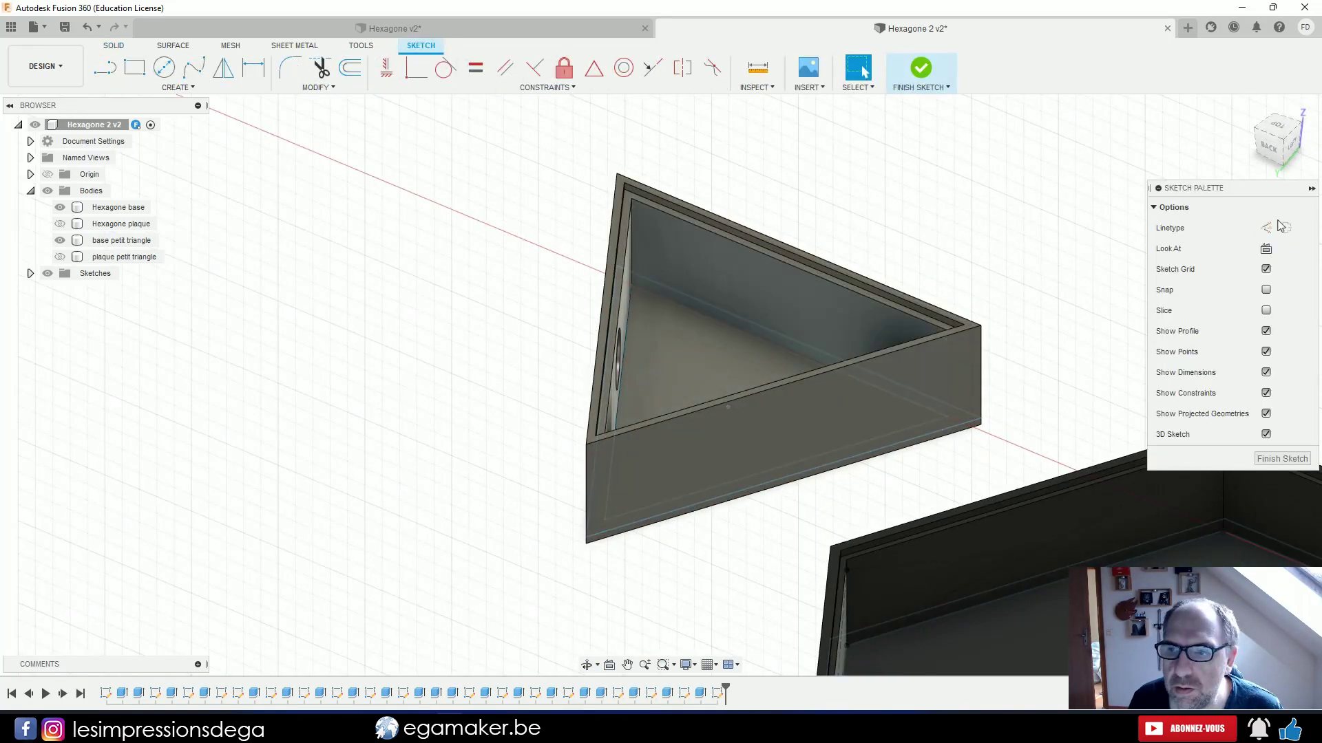
left_click(105, 67)
middle_click_drag(530, 440, 602, 467, "shift")
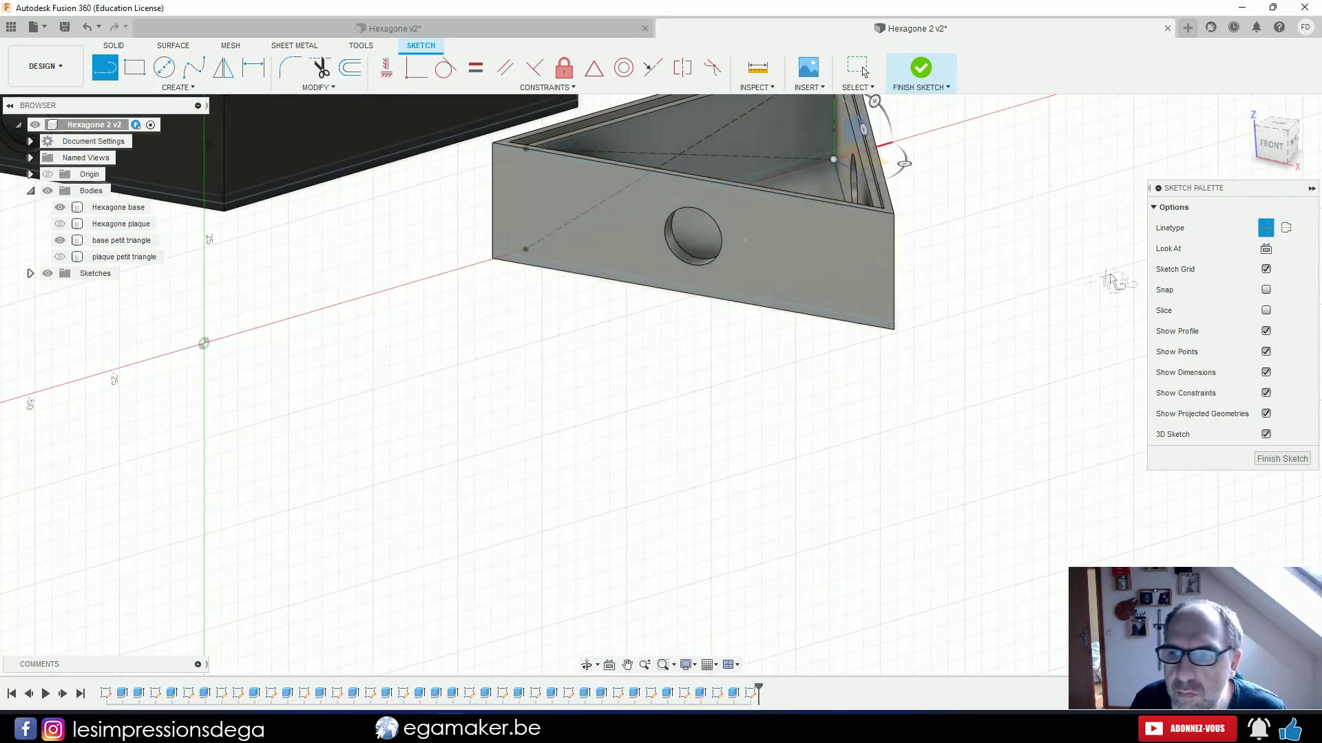
Cut a second 15 mm hole 4 mm deep through that wall.
left_click(163, 67)
left_click(792, 303)
type("15")
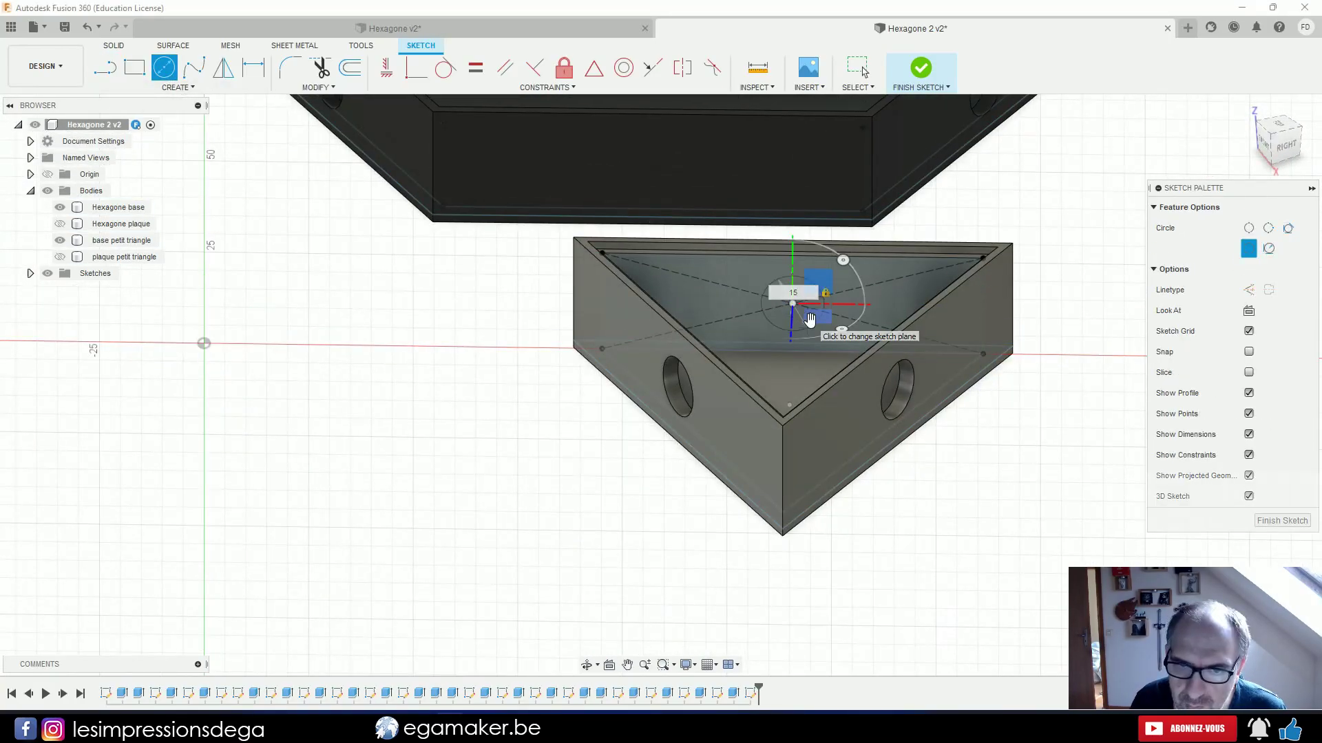
key("Return")
key("Escape")
left_click(801, 292)
type("e-4")
key("Return")
Hide the sketches and show the plaque petit triangle body again.
middle_click_drag(802, 511, 984, 509, "shift")
left_click(48, 273)
left_click(60, 256)
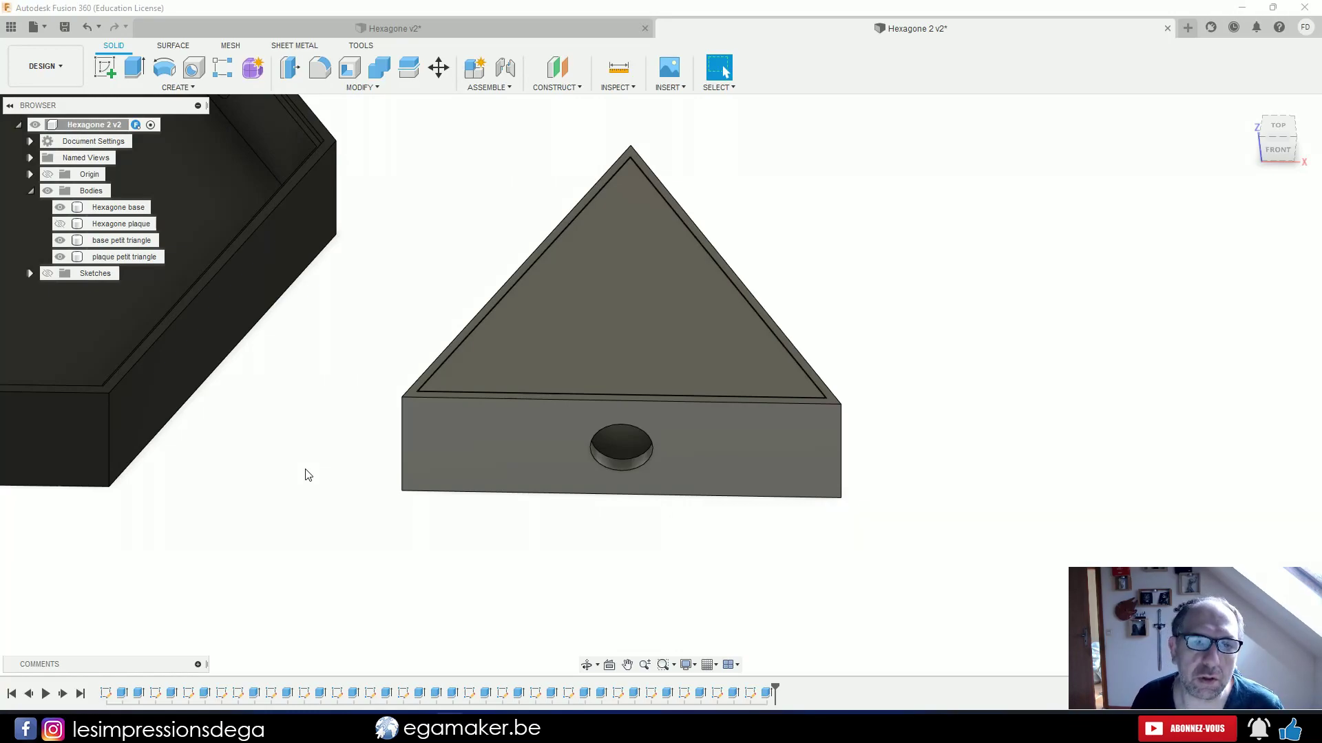
Apply a grey appearance to the triangle box and preview it with an in-canvas render.
middle_click_drag(318, 502, 324, 514, "shift")
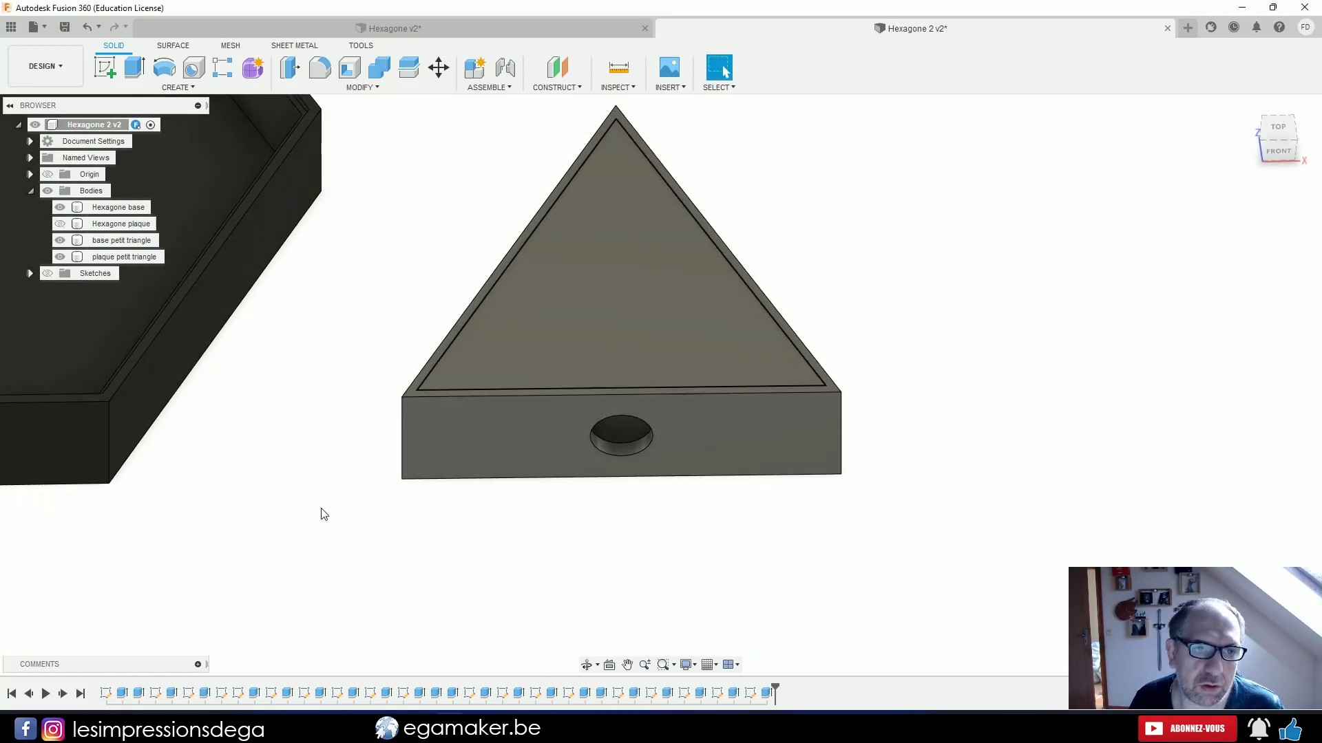
scroll(324, 514, "down", 4)
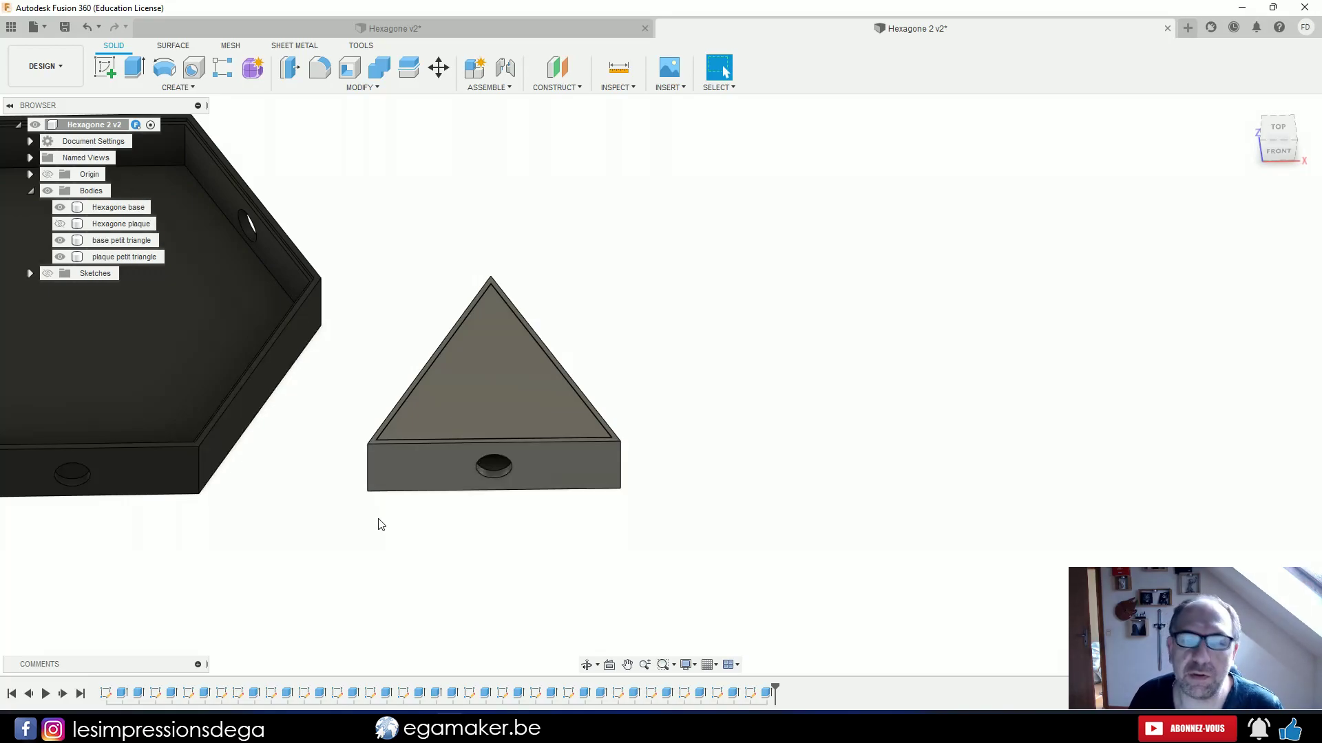
key("a")
left_click_drag(1093, 308, 578, 460)
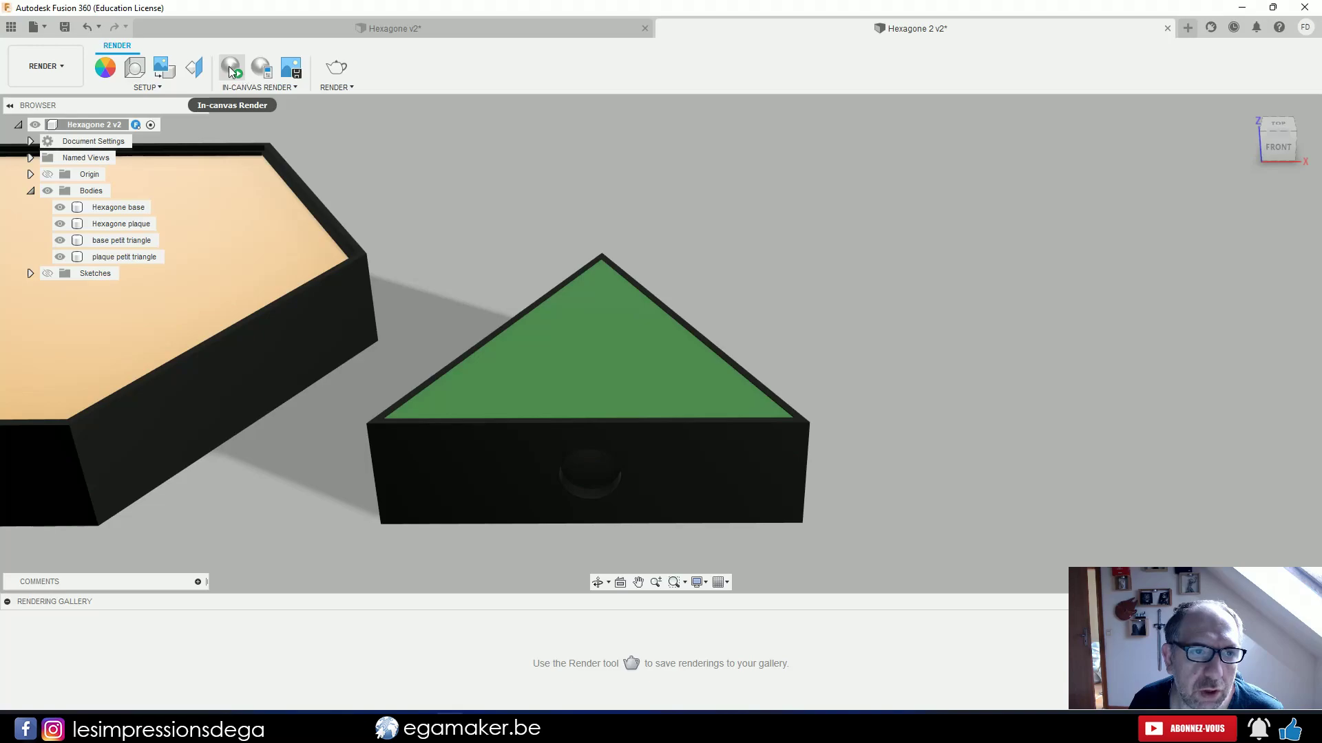
left_click(232, 72)
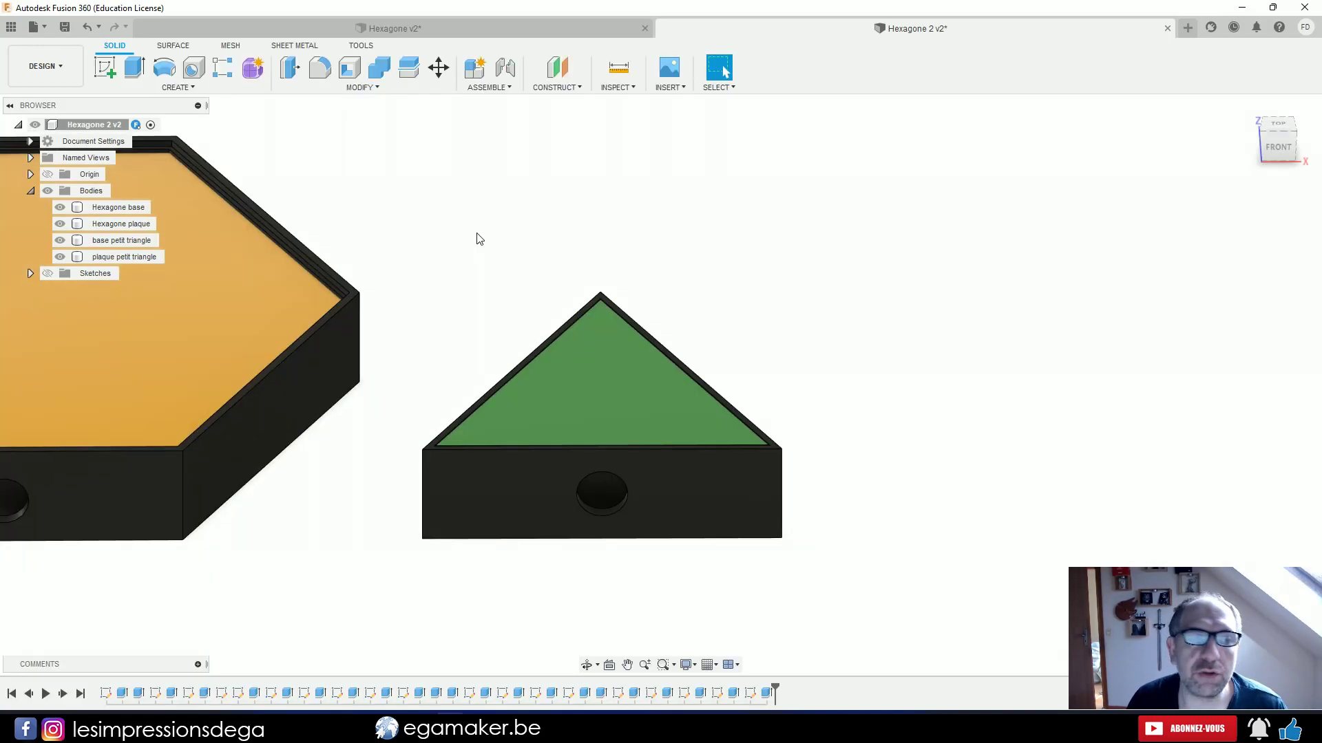
Save the base petit triangle body as mesh file base petit triangle.stl in the Nanoleaf folder.
right_click(115, 242)
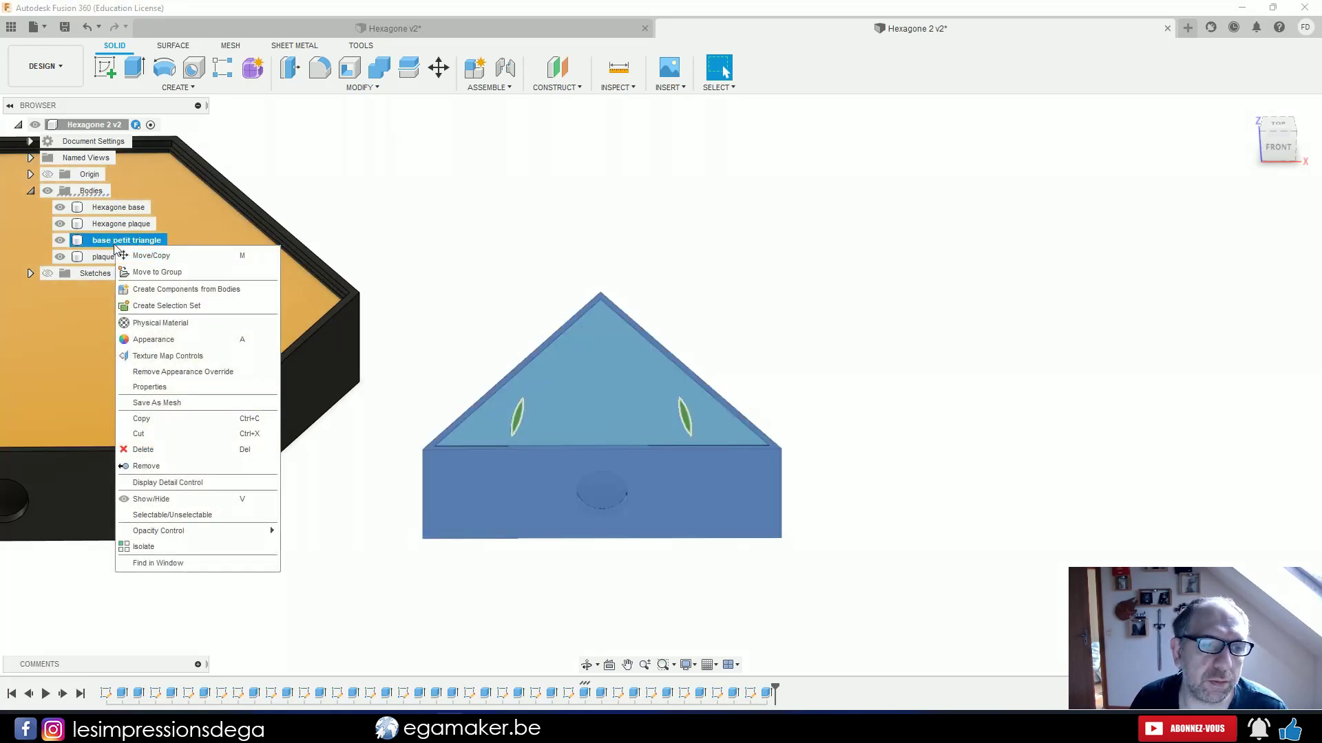
left_click(157, 403)
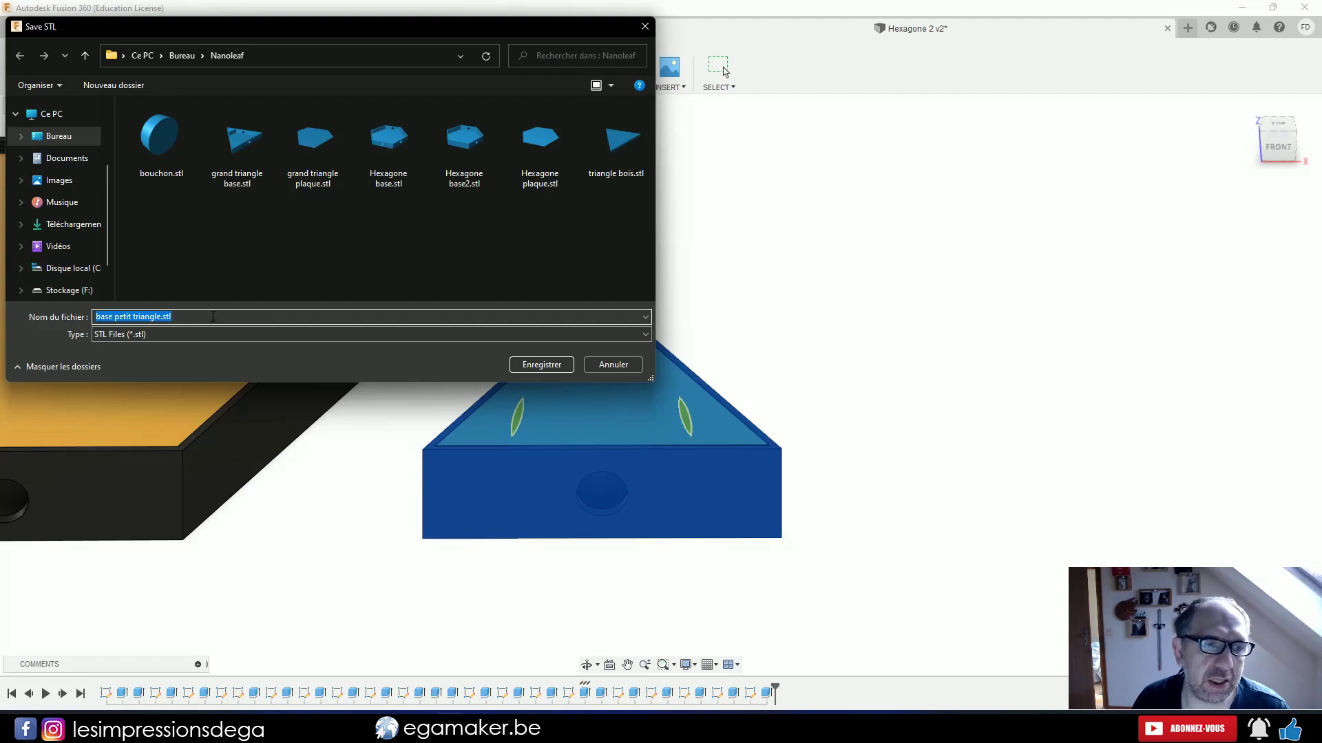
left_click(541, 364)
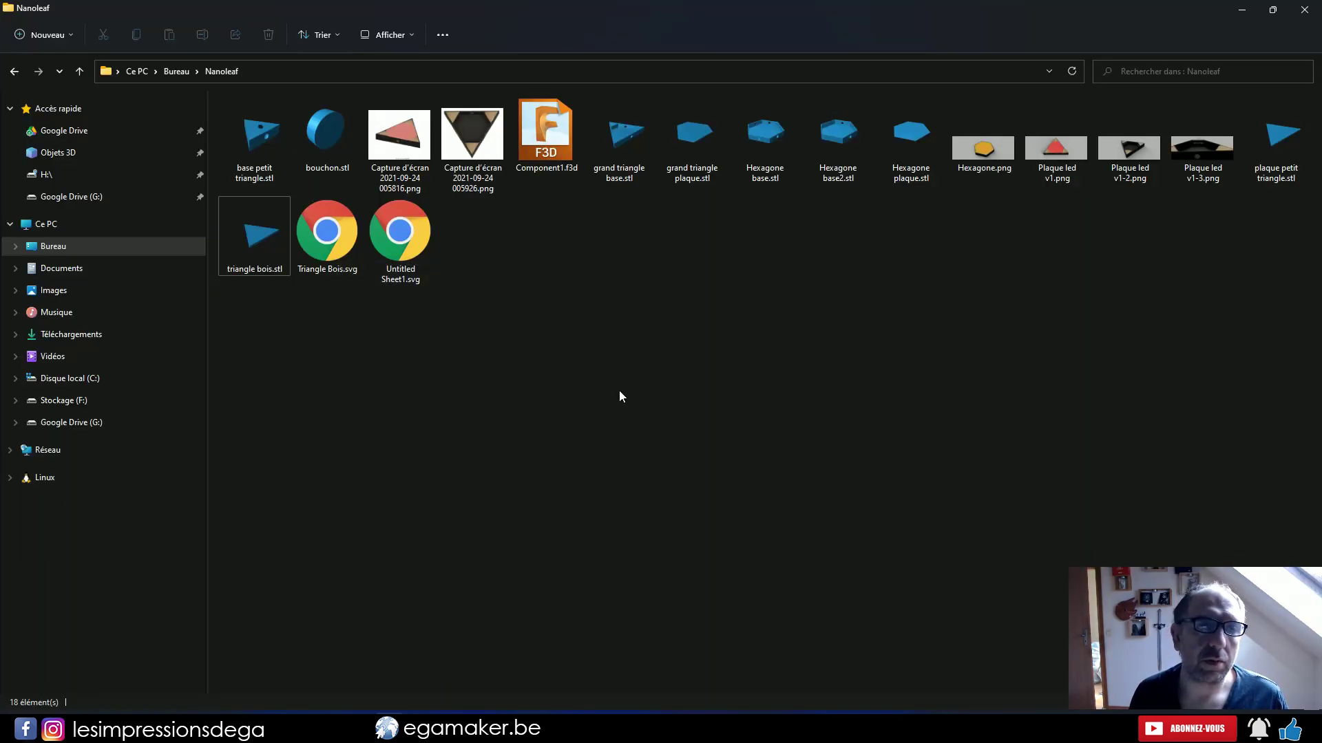
left_click(234, 145)
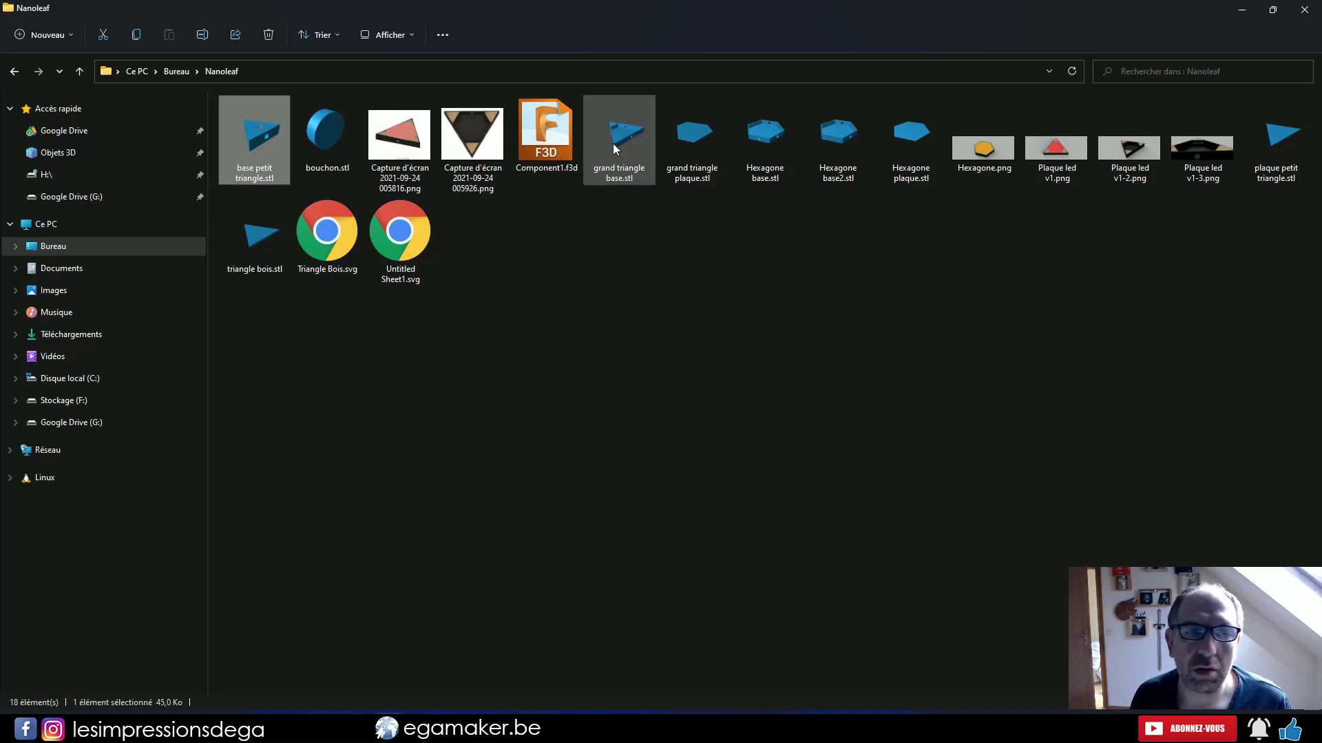
left_click(613, 143, "ctrl")
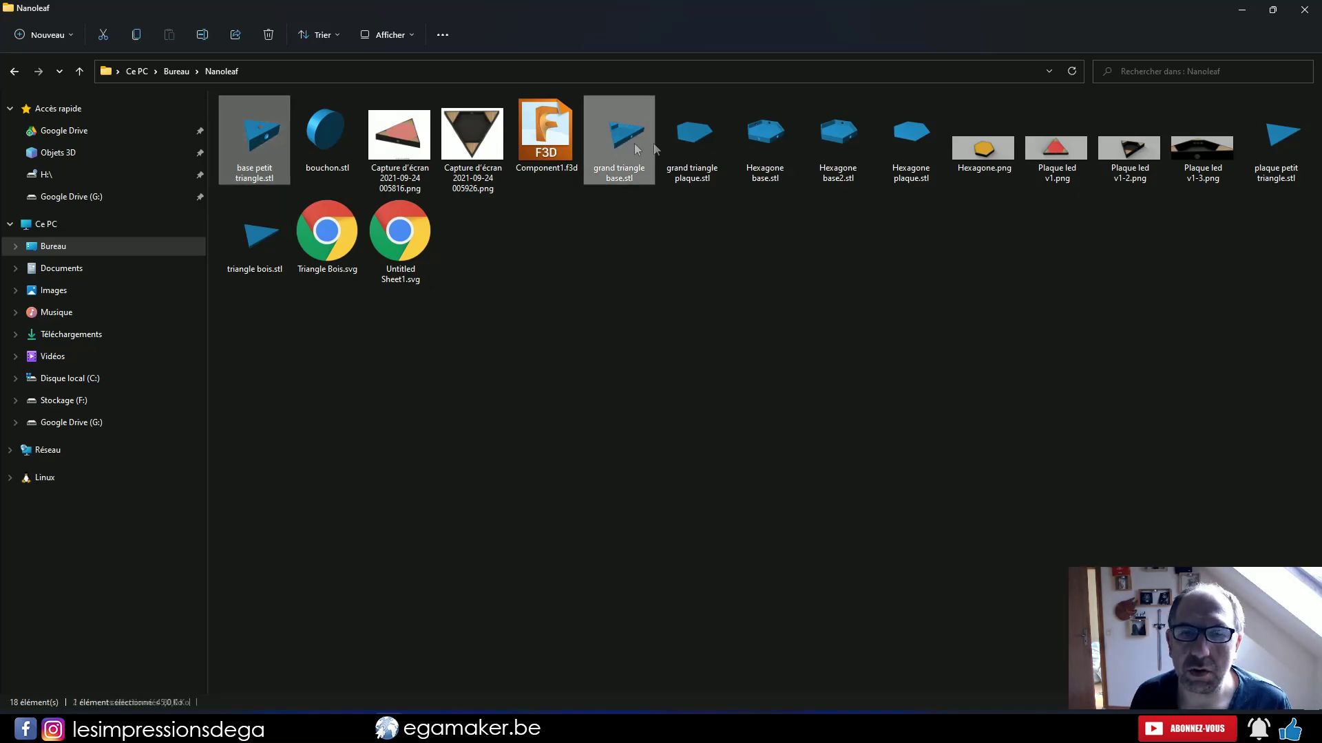
left_click(754, 146, "ctrl")
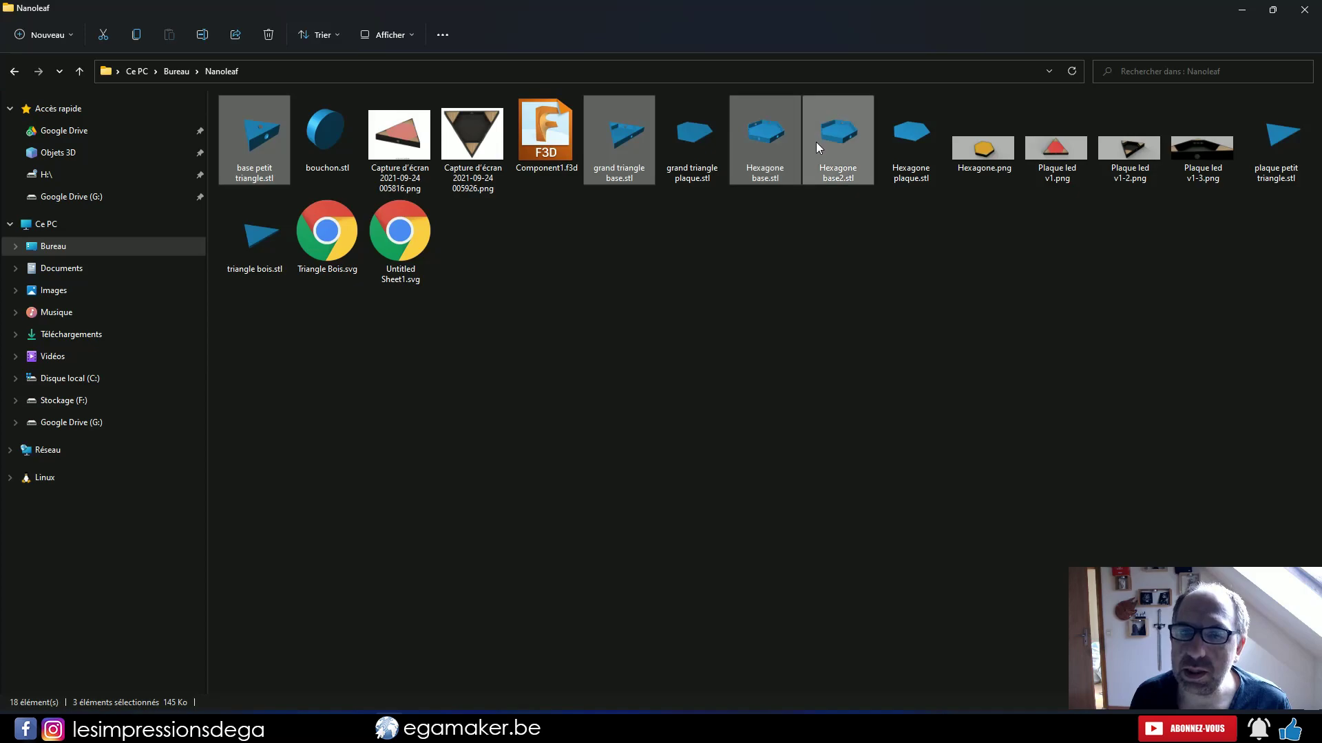
left_click(915, 147, "ctrl")
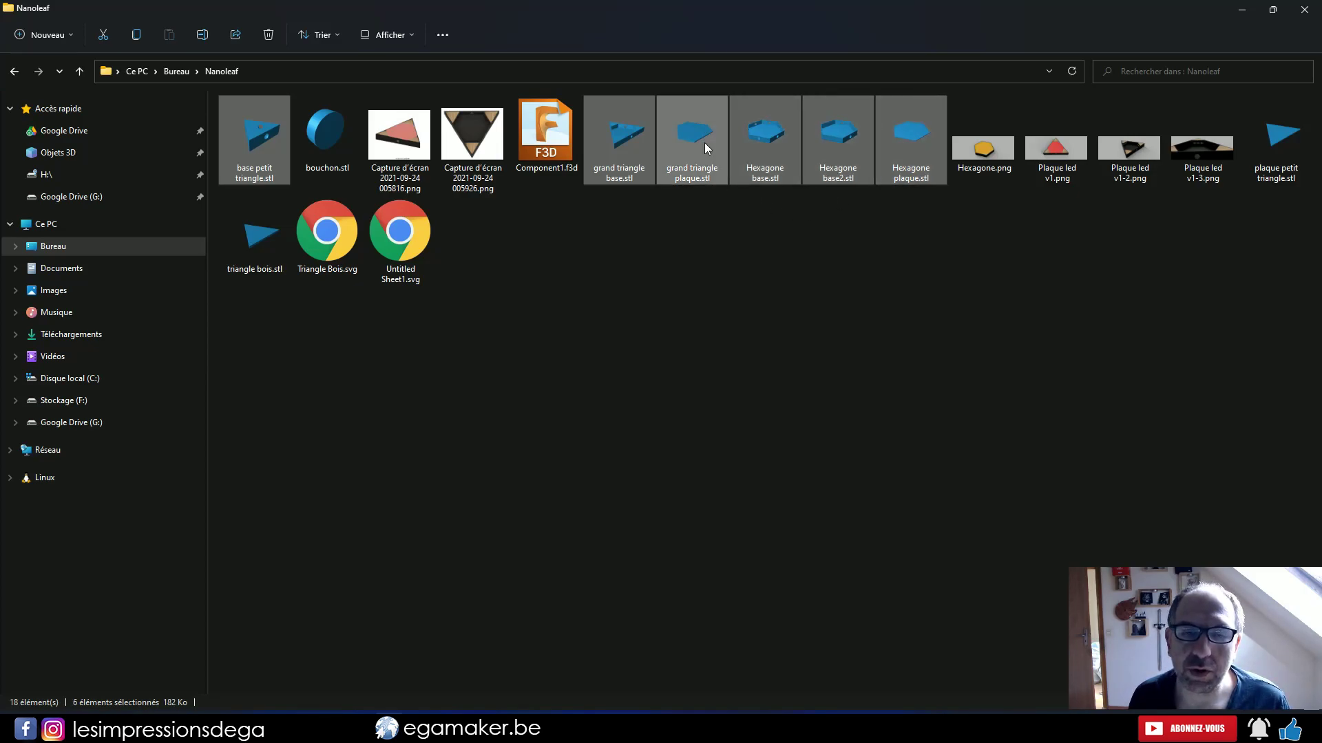
left_click(1276, 144, "ctrl")
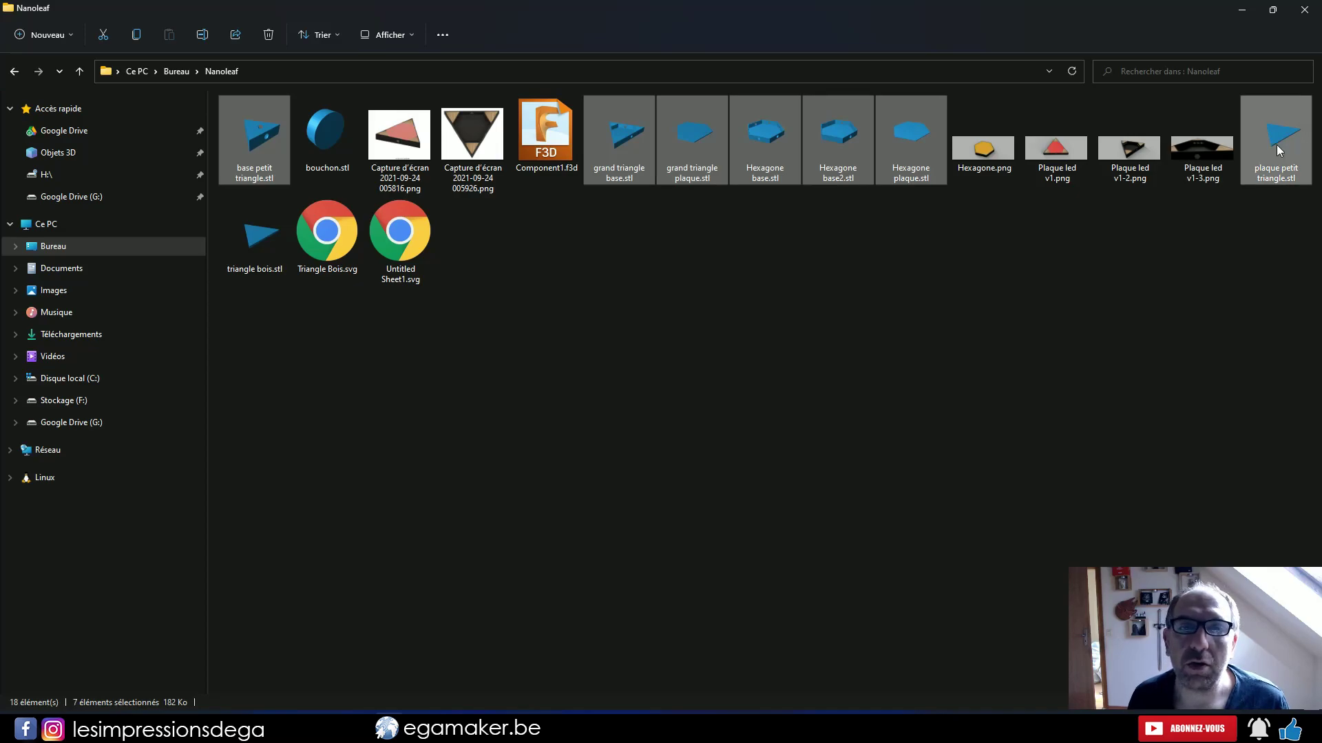
left_click(257, 242, "ctrl")
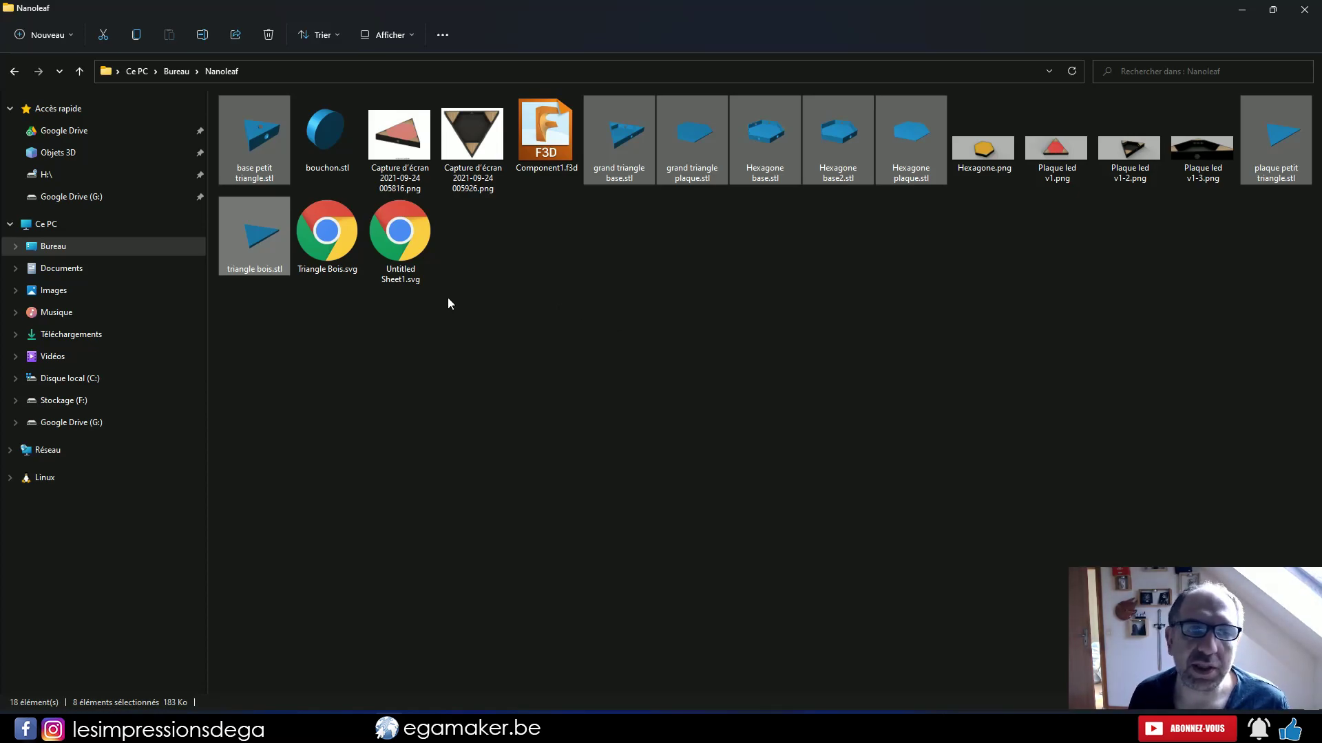
left_click(334, 238)
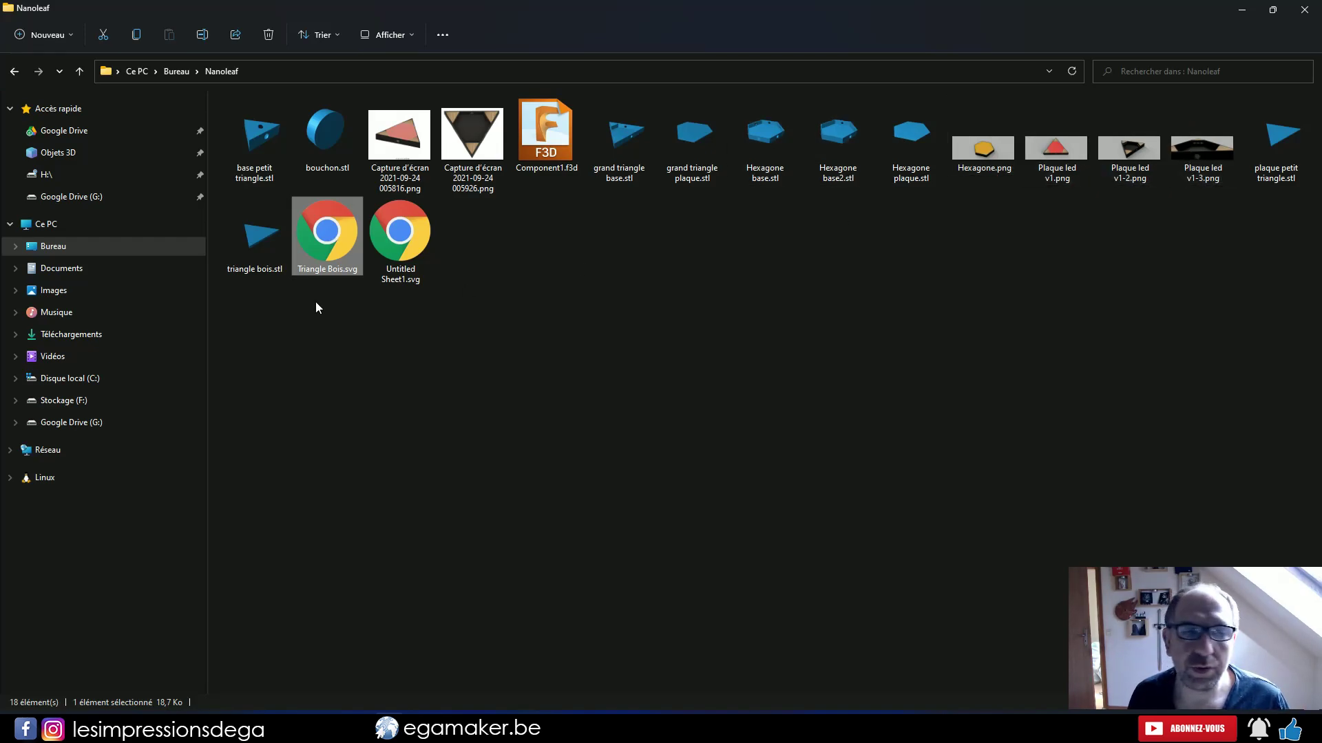
double_click(318, 243)
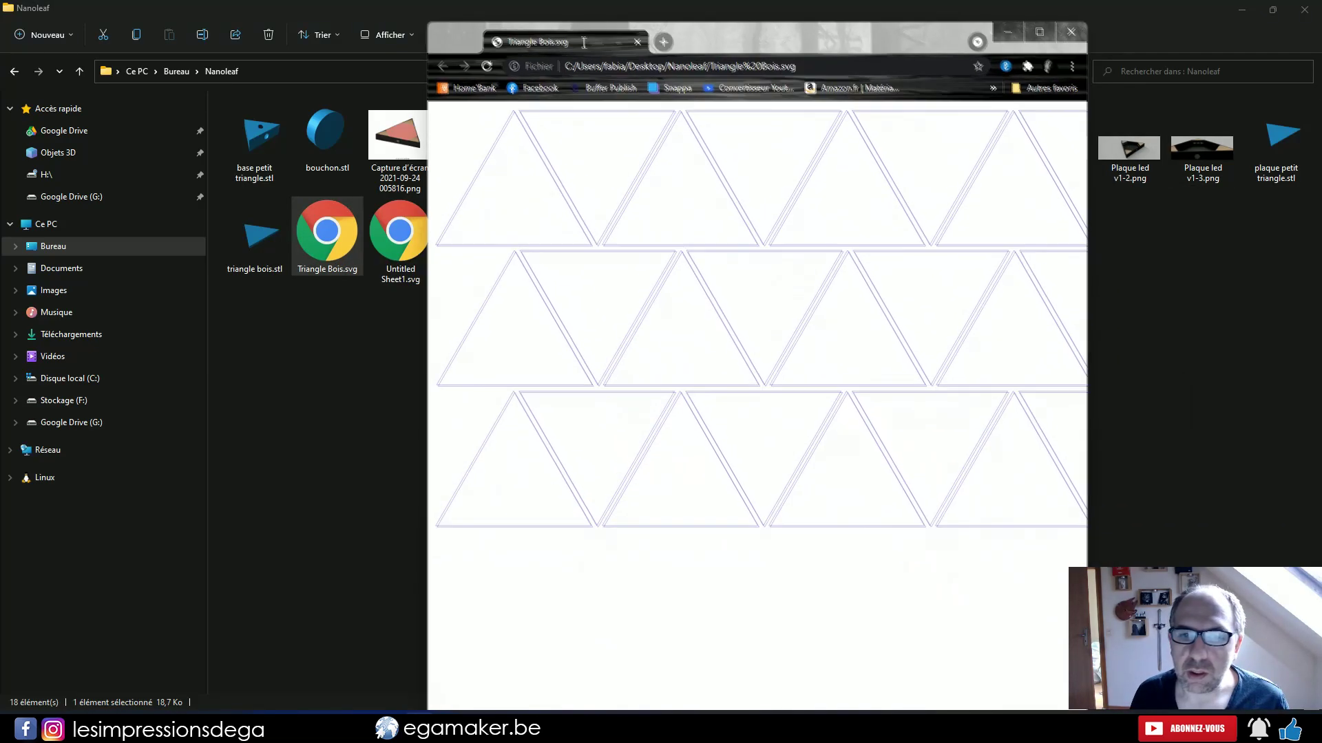
double_click(579, 34)
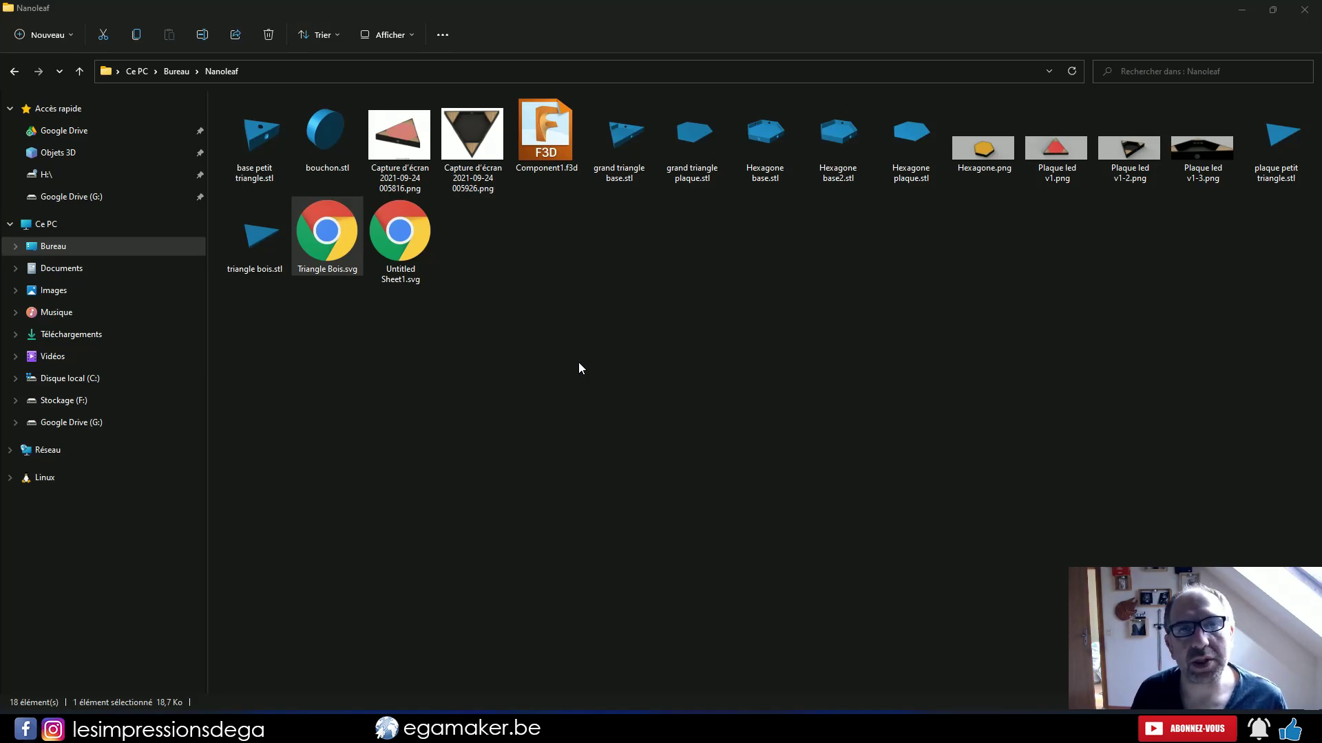
Deselect the files in the Nanoleaf folder and centre the Calculator window on screen.
left_click(513, 362)
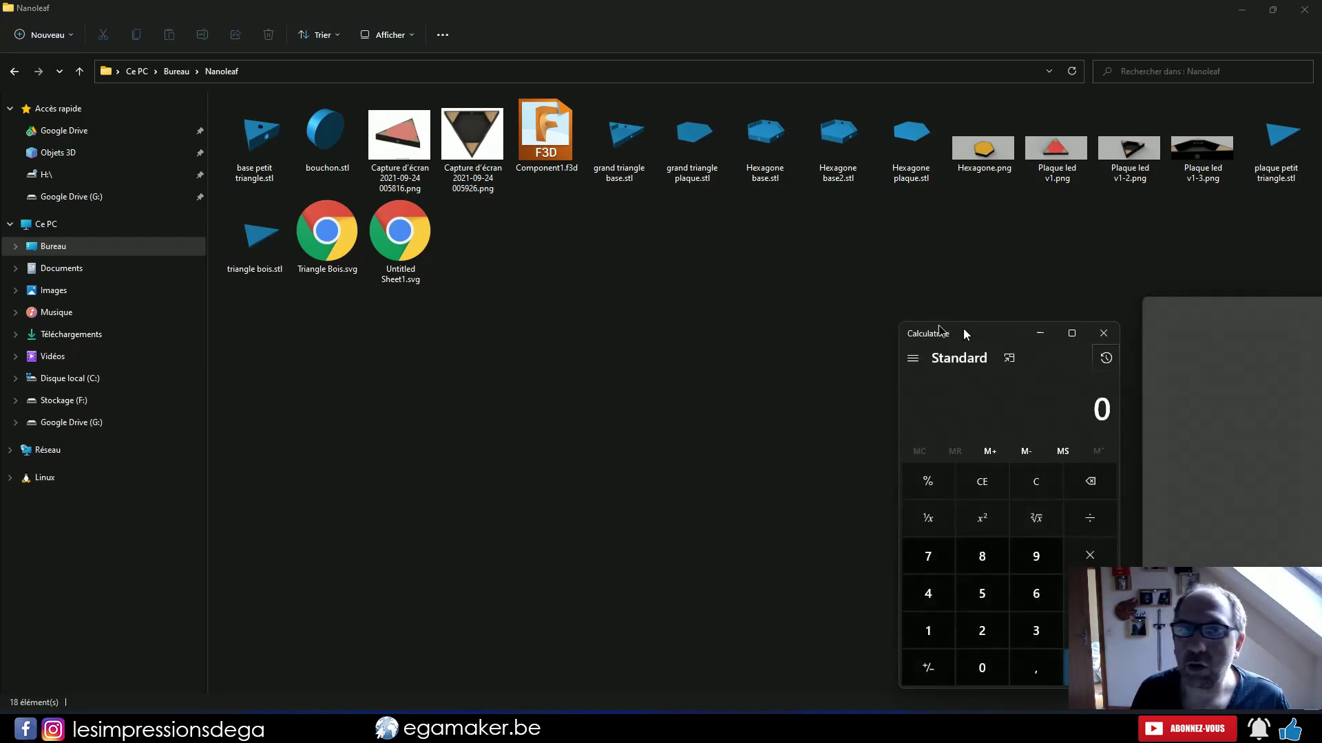
left_click_drag(963, 328, 634, 271)
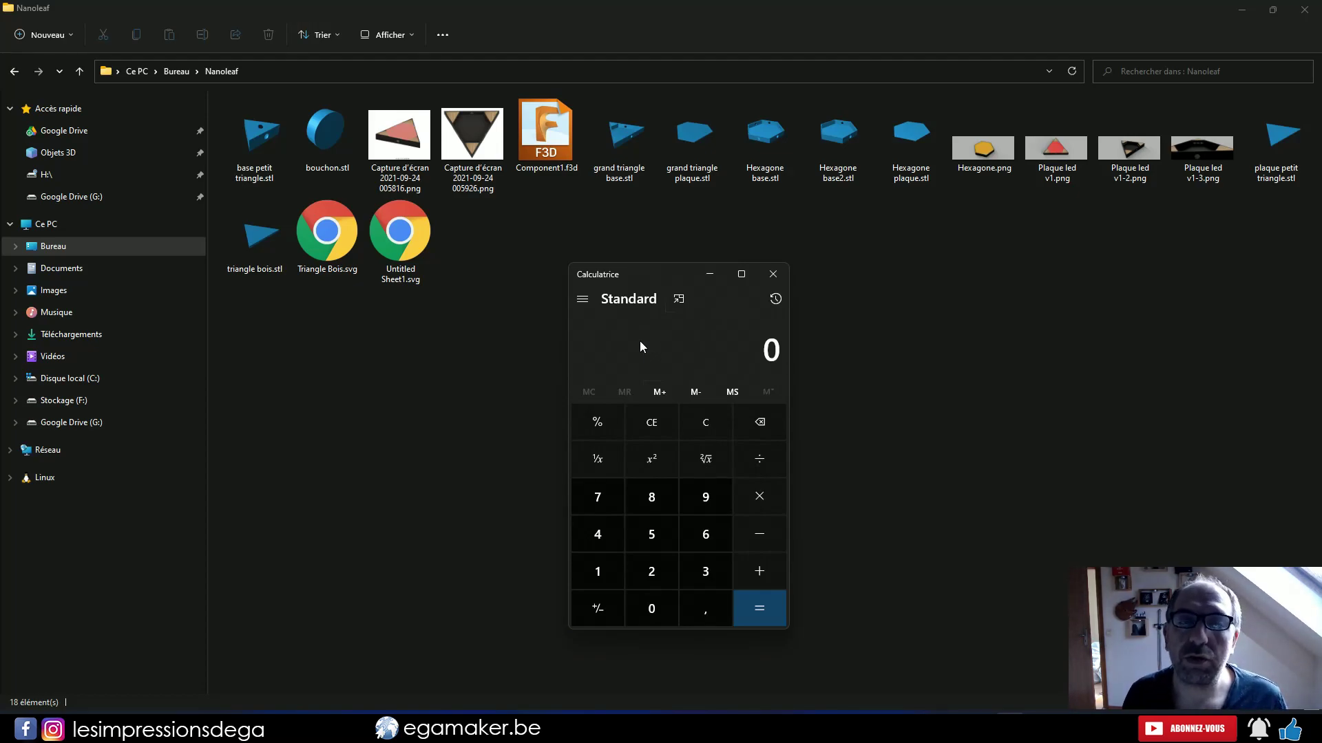
Calculate 90*0,06 in Calculator to get 5,4.
type("90")
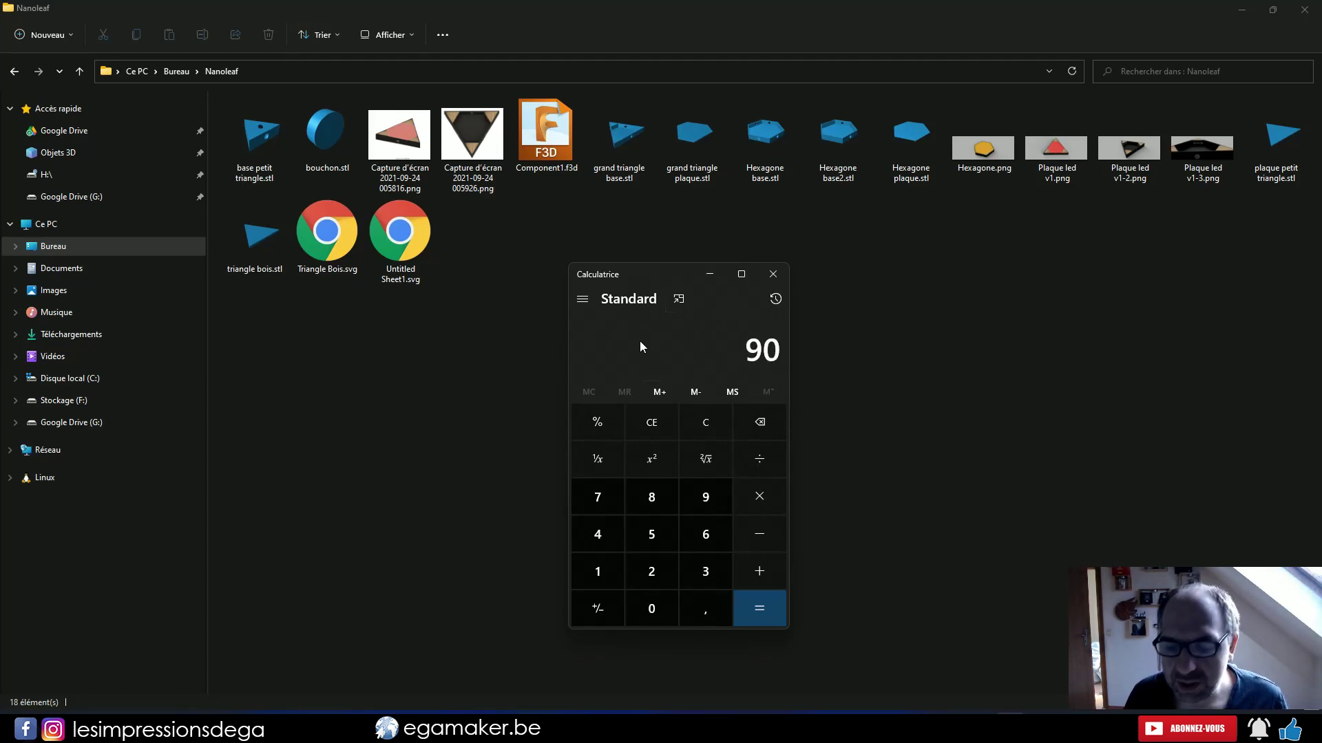
type("*0,06")
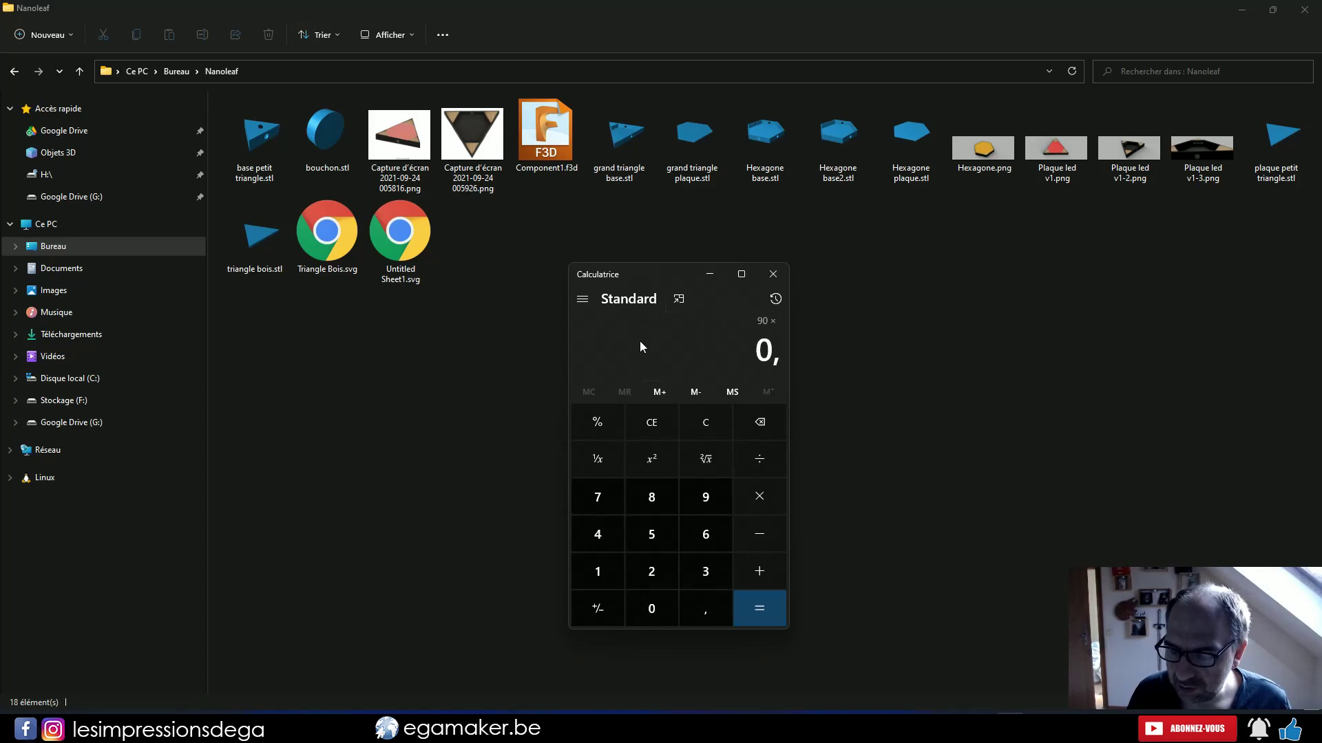
key("Return")
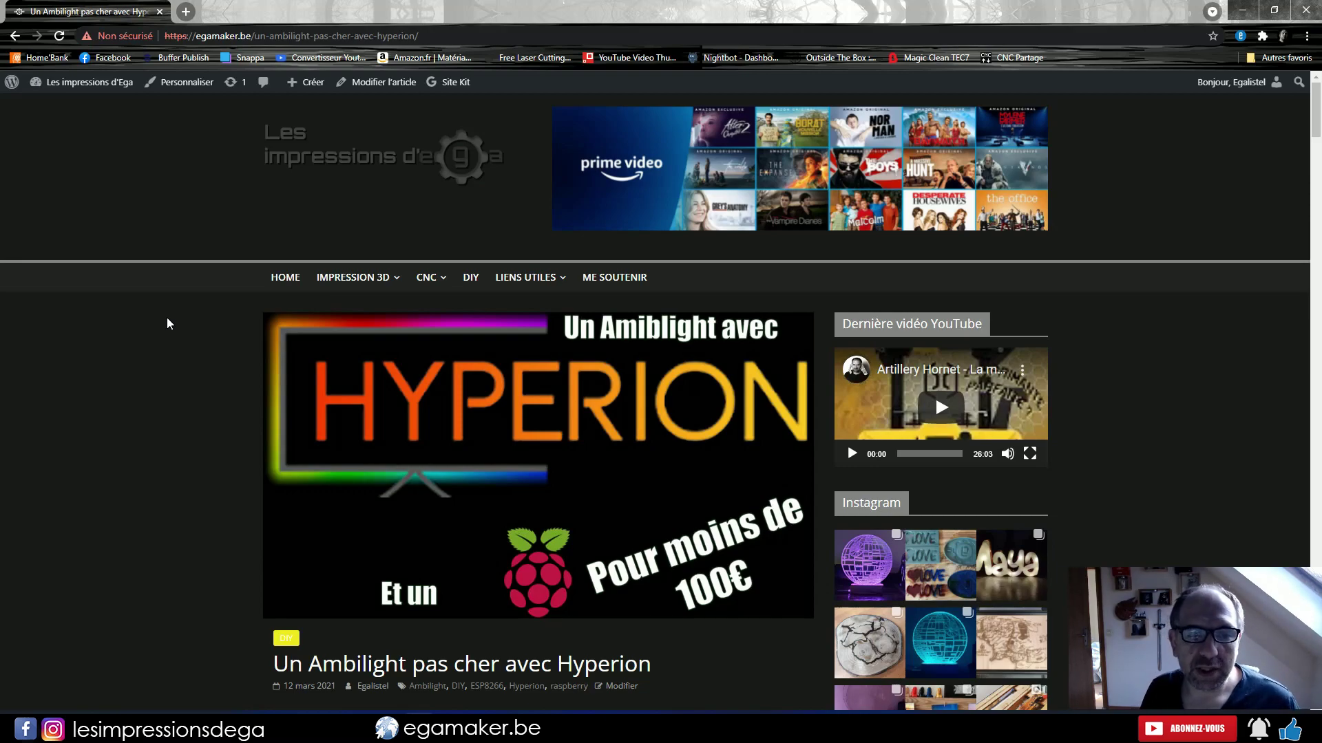
scroll(167, 316, "down", 10)
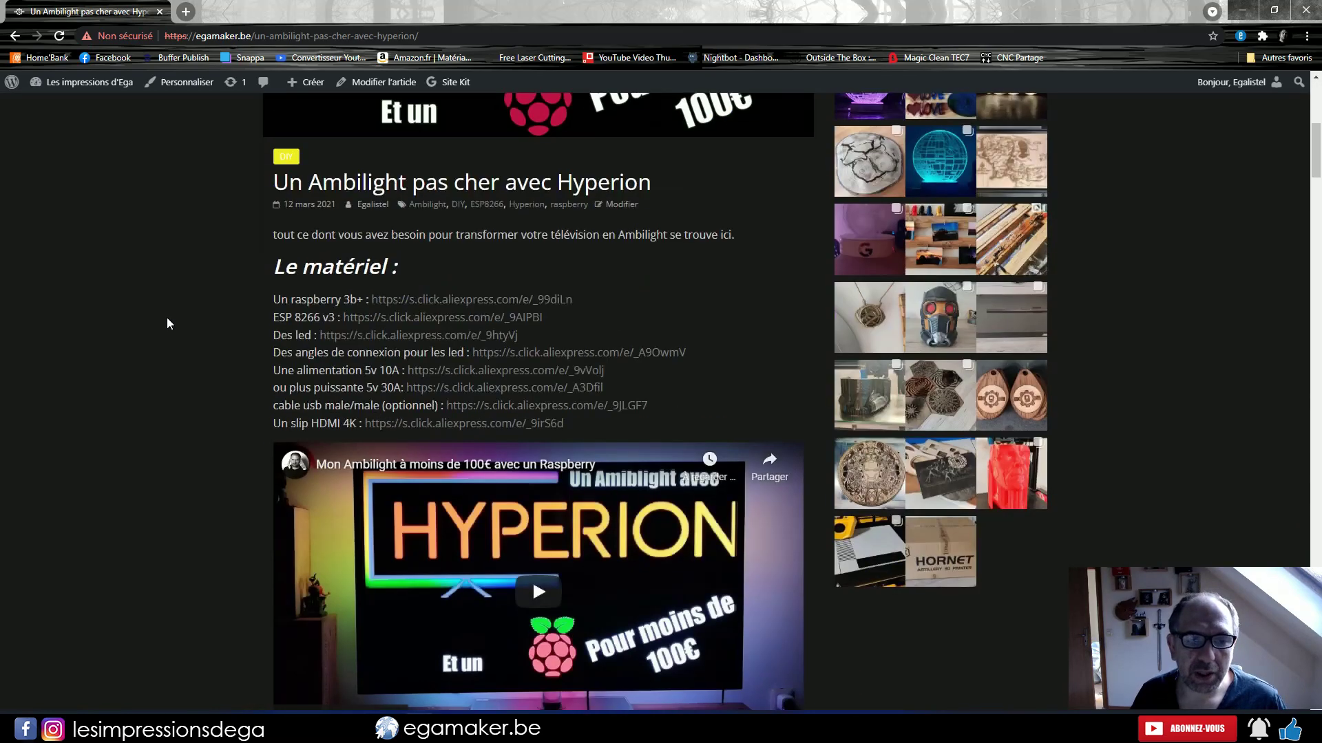
scroll(166, 316, "up", 3)
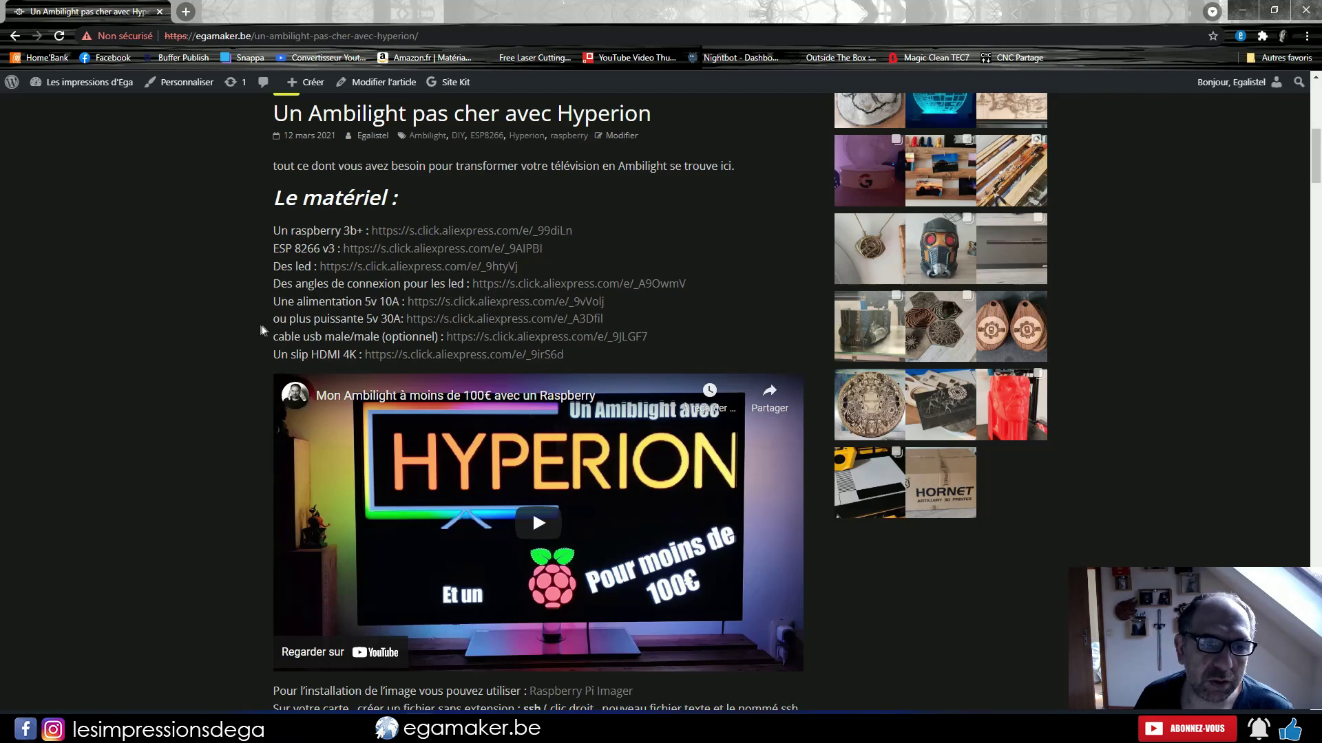
scroll(252, 224, "down", 10)
left_click_drag(271, 153, 768, 251)
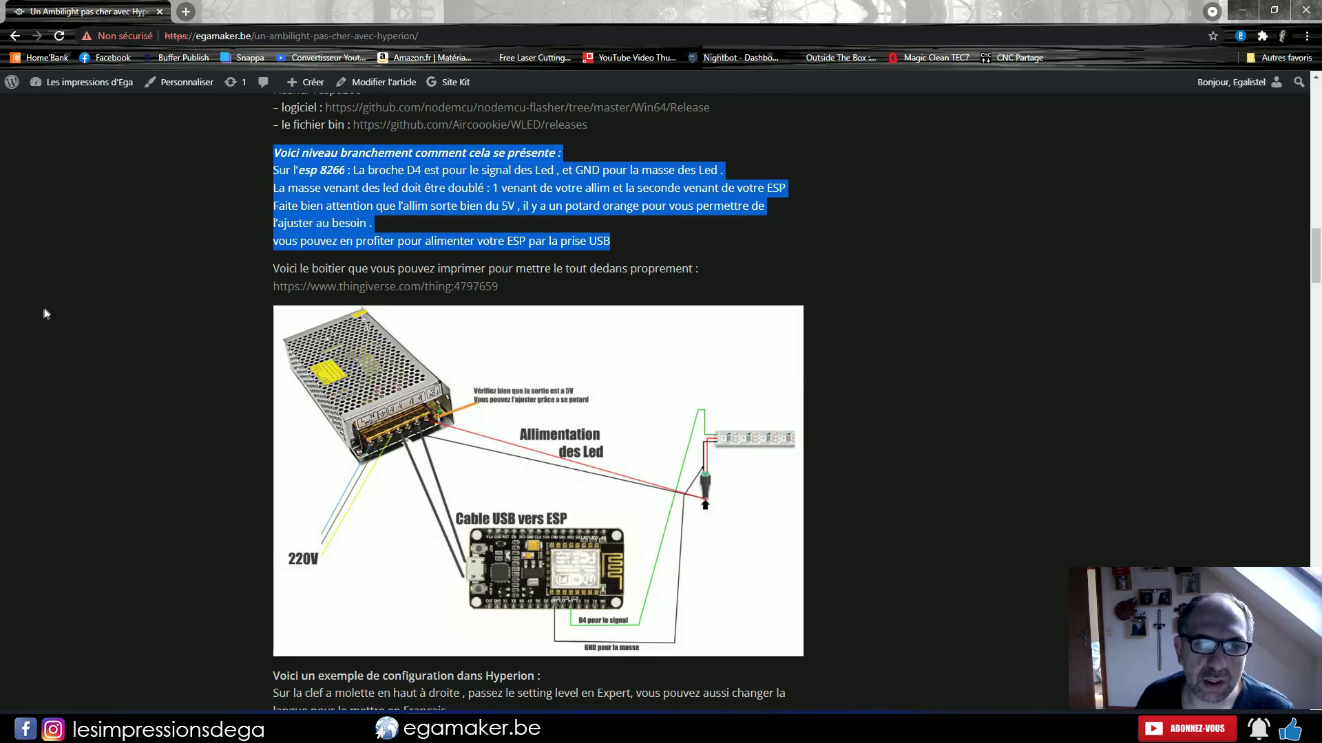
scroll(193, 282, "down", 2)
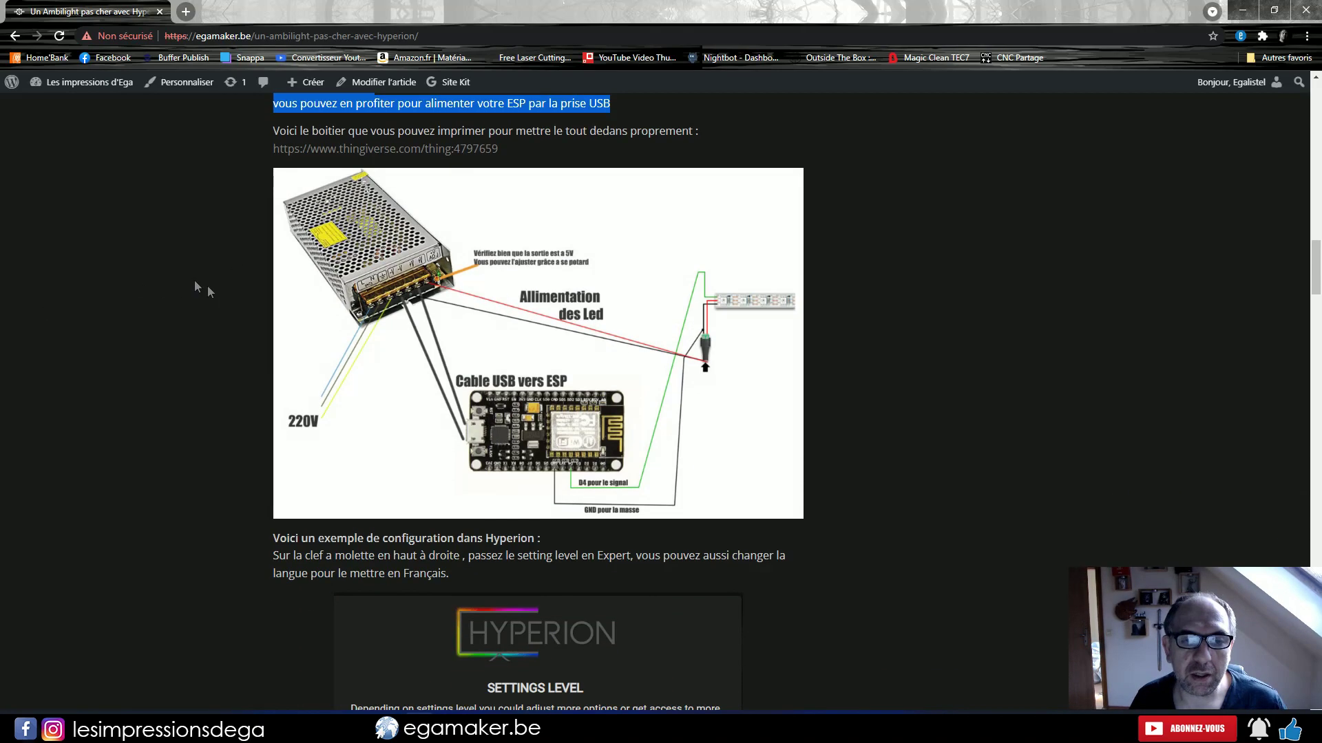
scroll(176, 371, "down", 10)
scroll(177, 372, "up", 9)
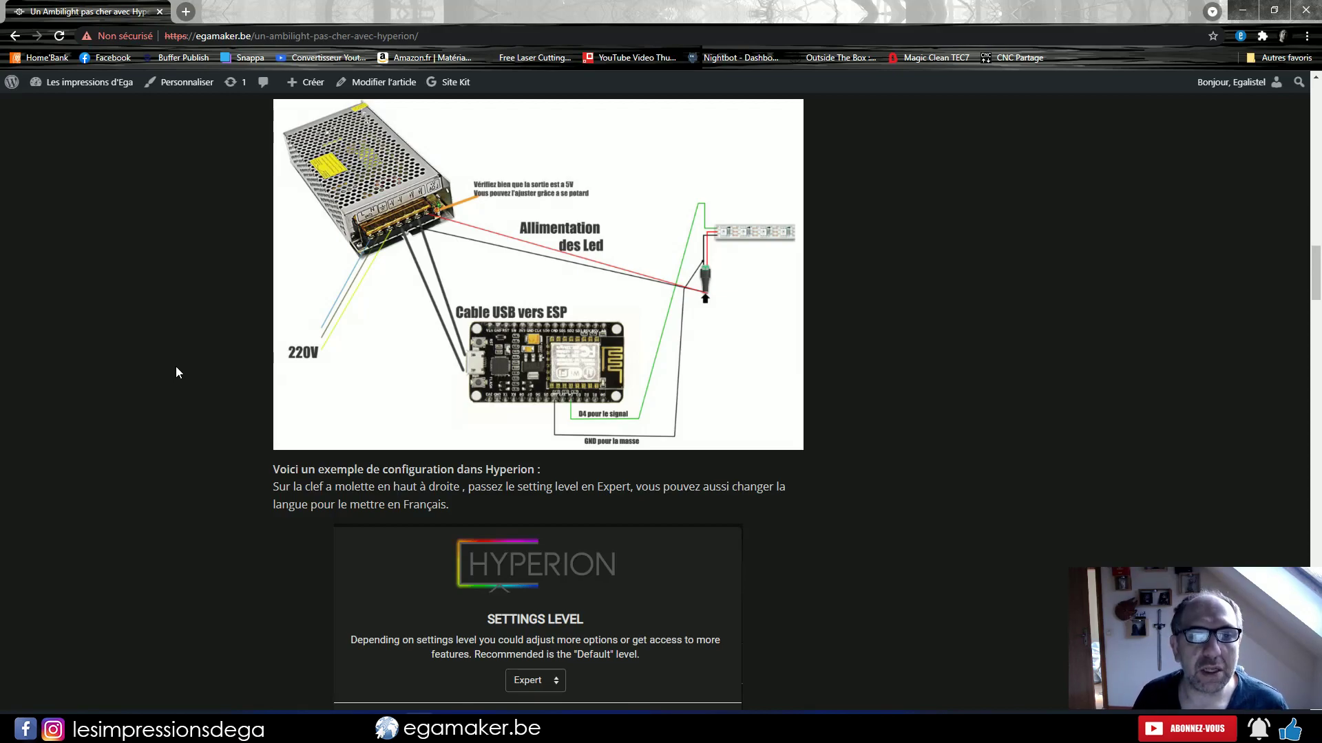
scroll(177, 372, "up", 15)
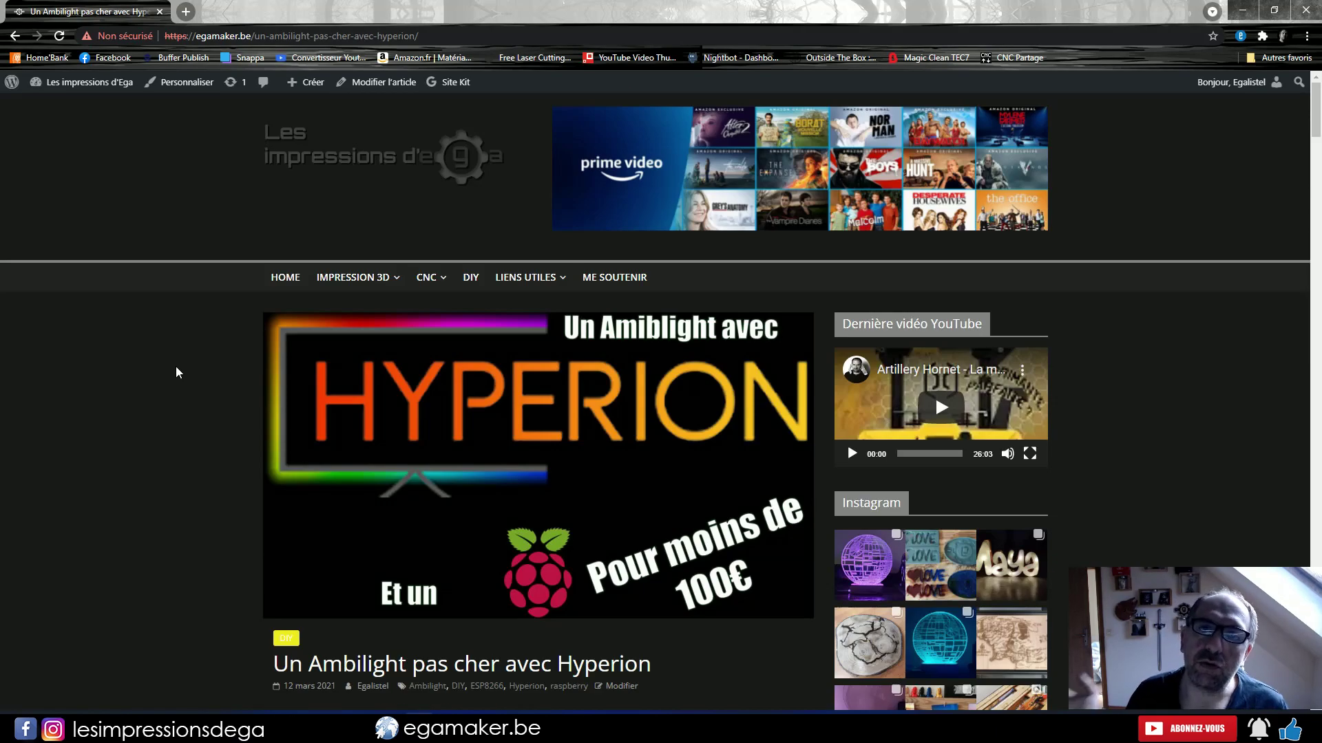